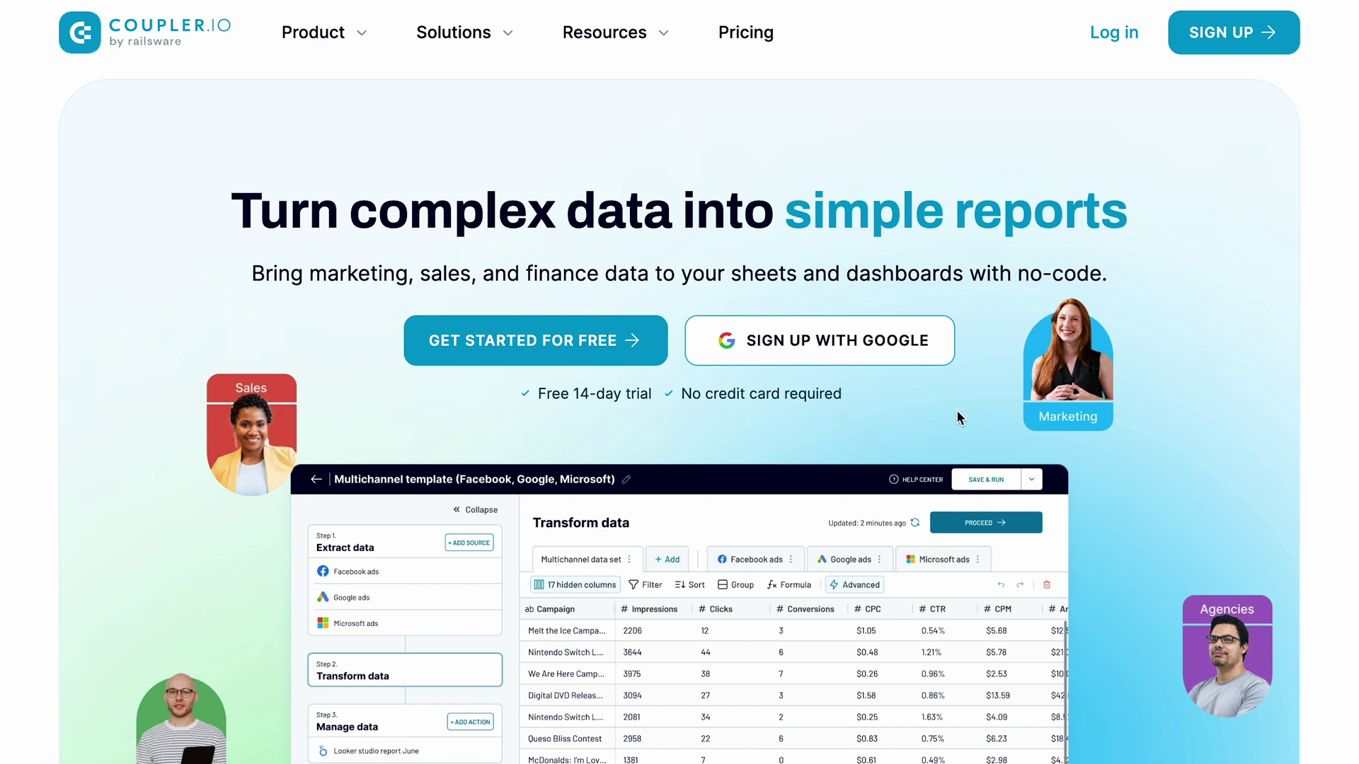
- Create a new Coupler.io importer with Klaviyo as the source and Looker Studio as the destination
click(624, 360)
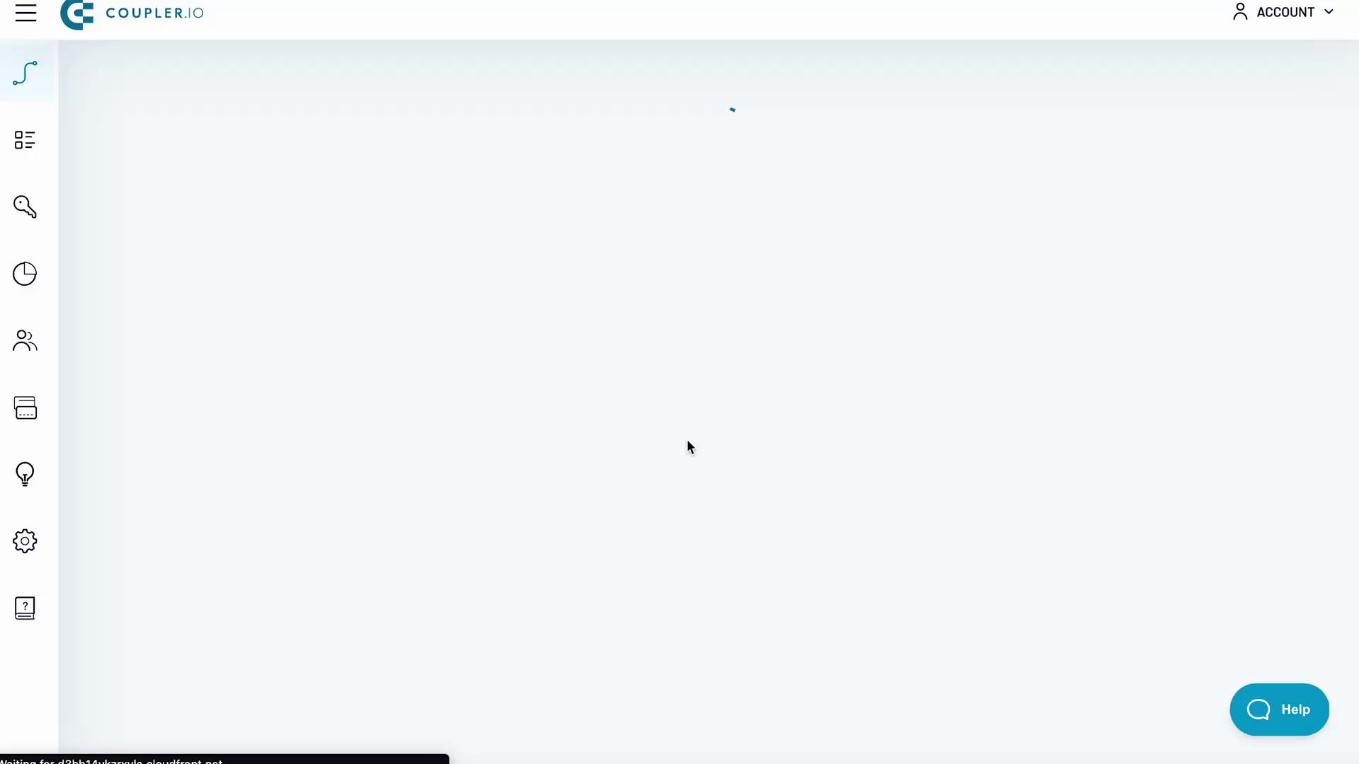
click(688, 443)
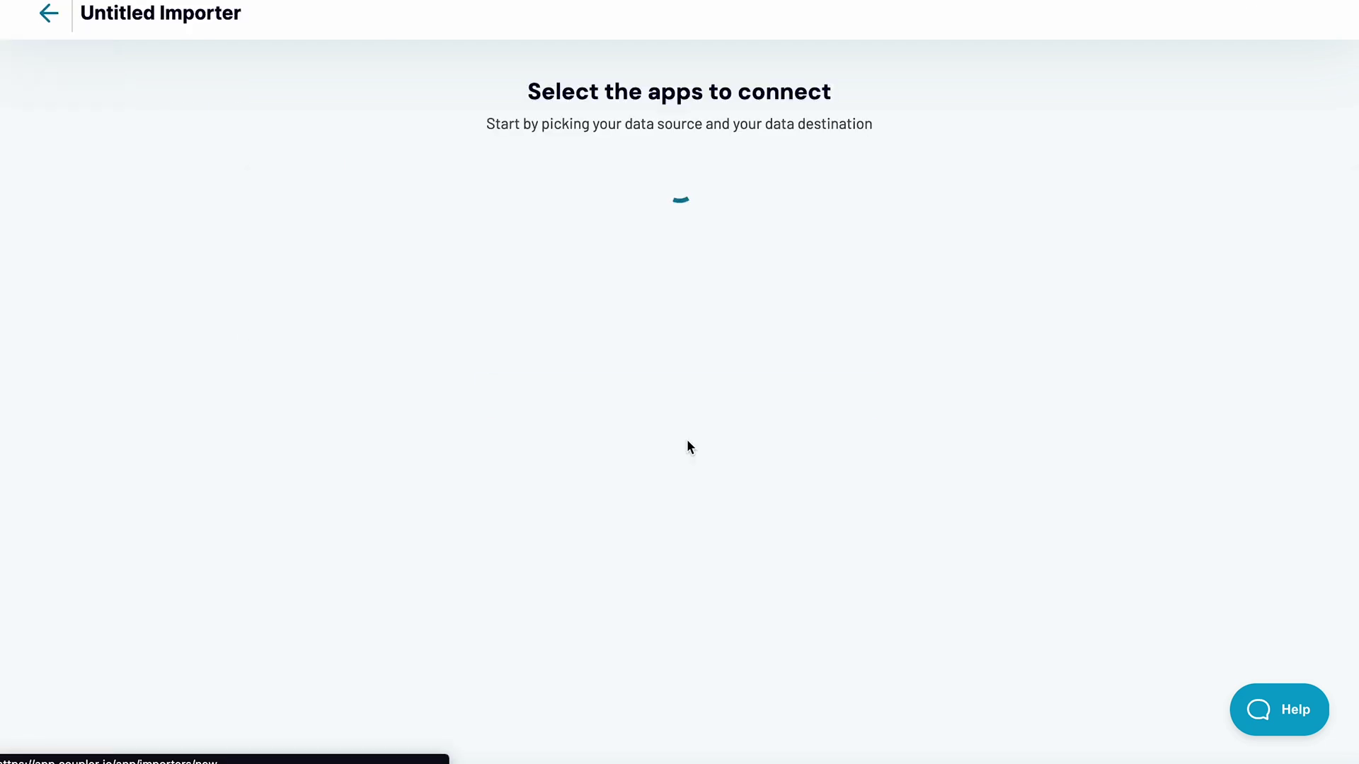
click(511, 287)
scroll(510, 463, down, 10)
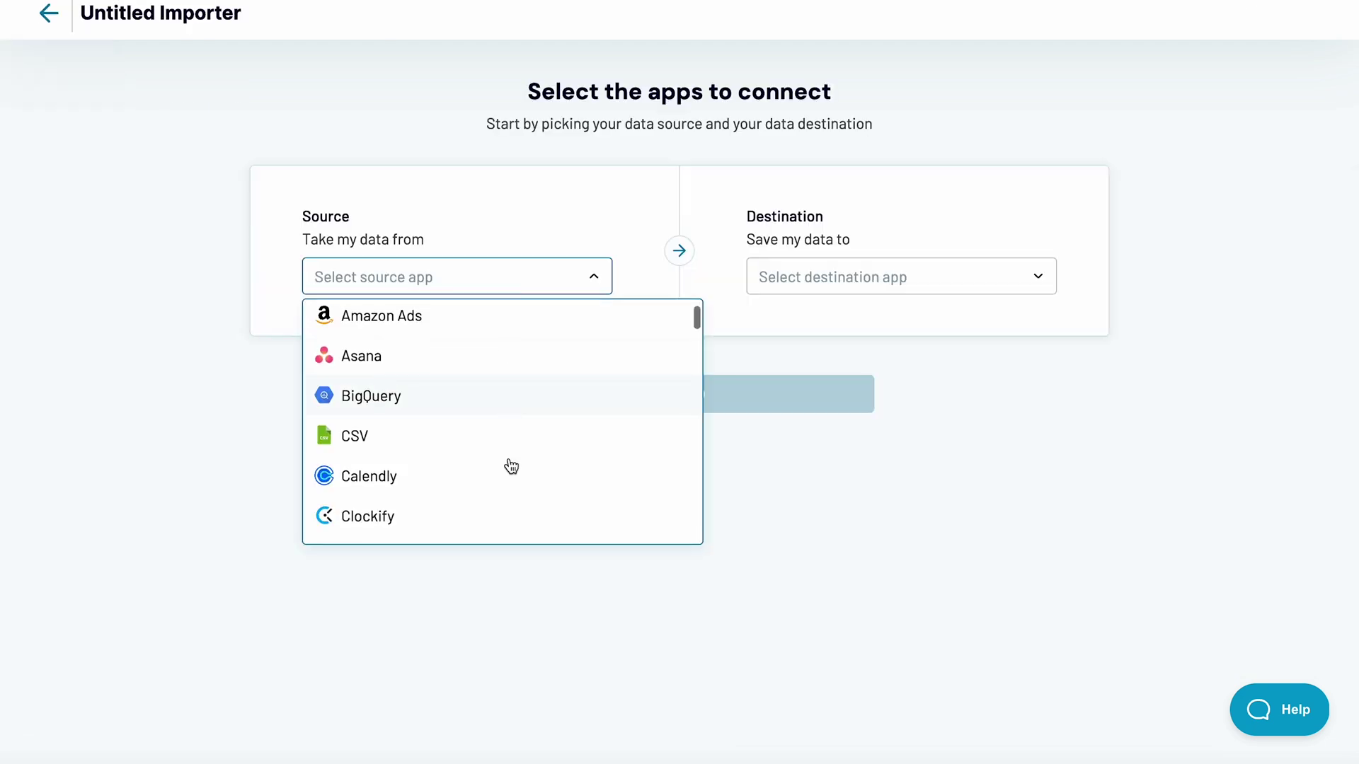
scroll(511, 466, down, 8)
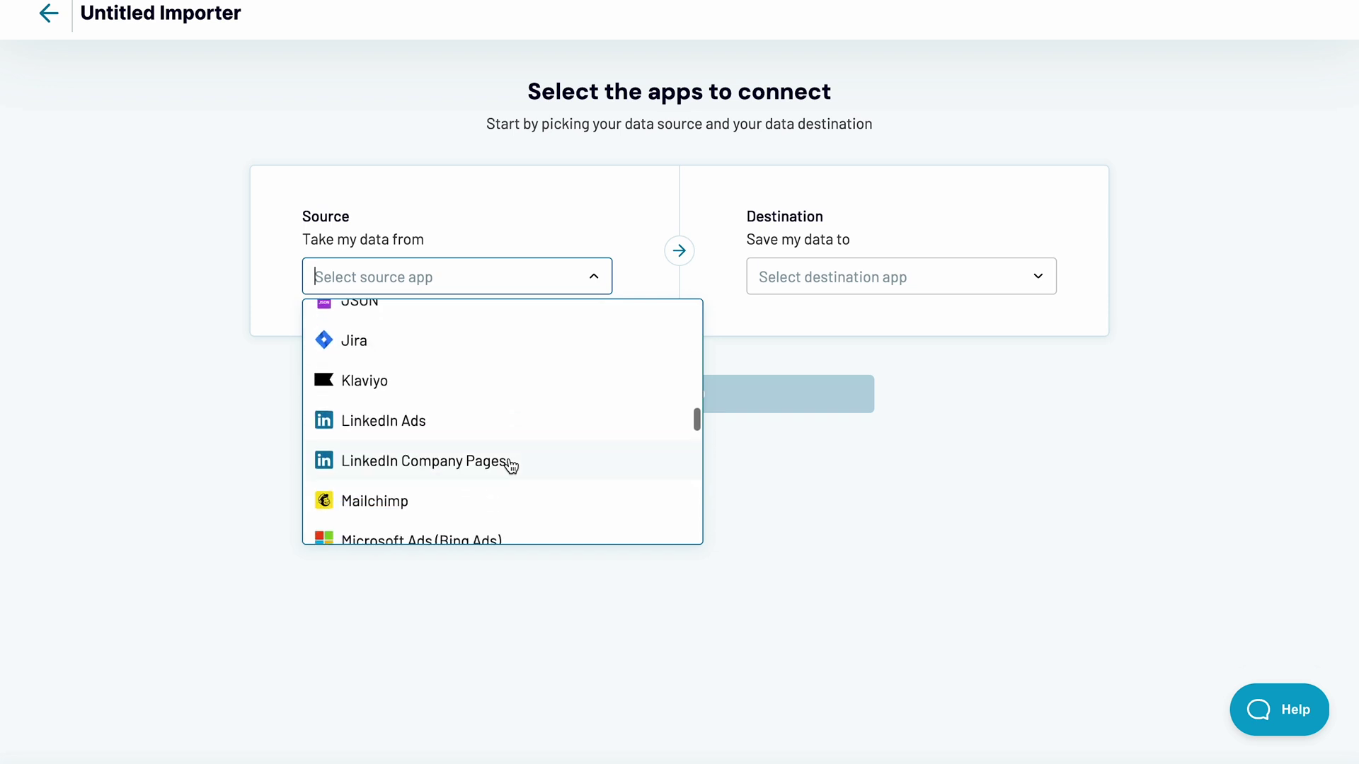
click(495, 391)
click(885, 285)
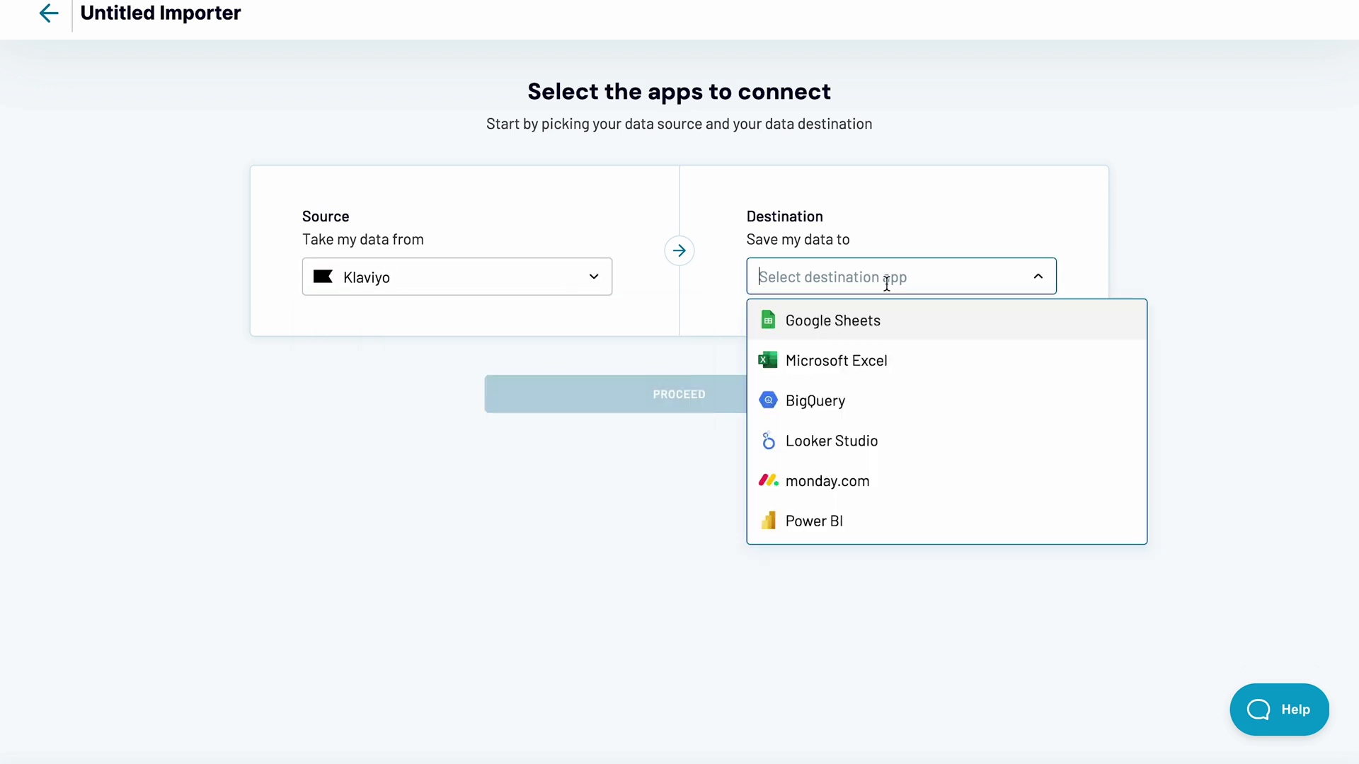
click(879, 448)
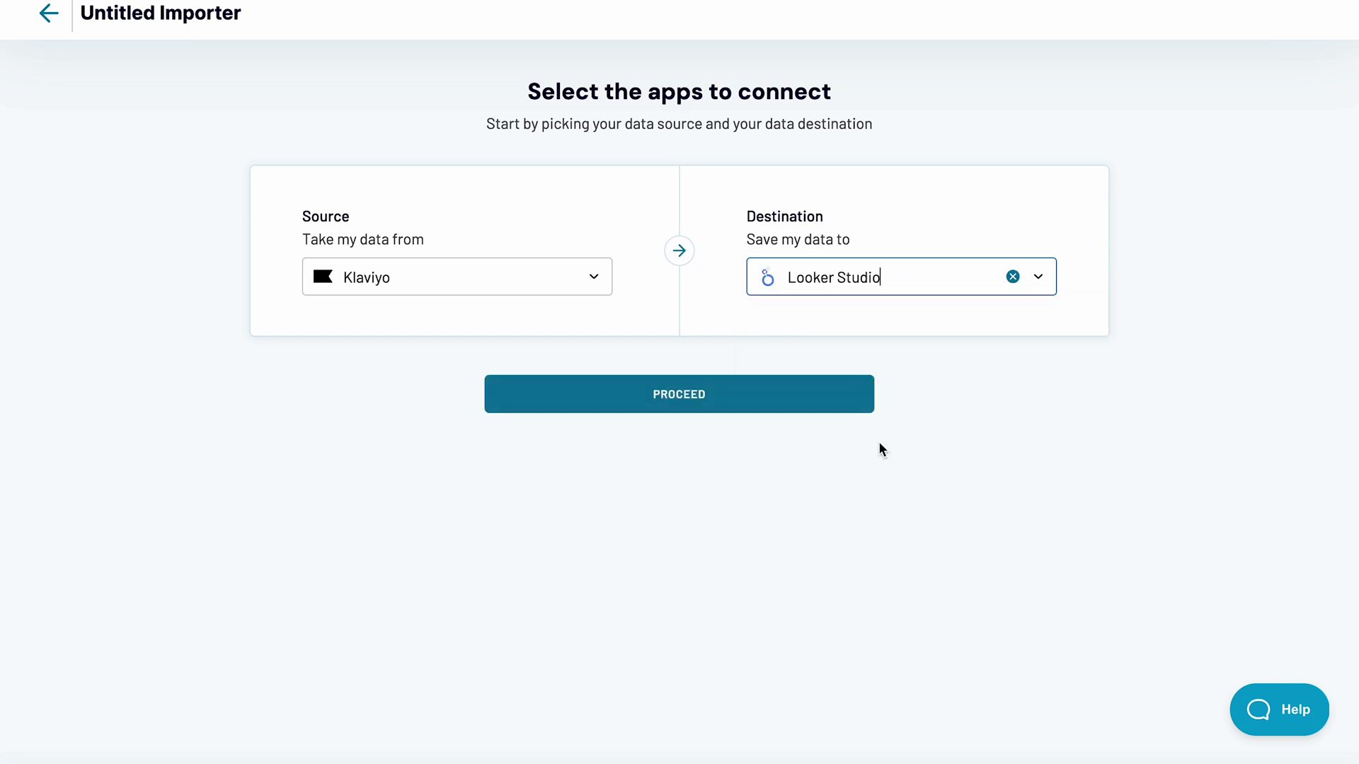
- Rename the importer to 'Monthly report' and start connecting a Klaviyo account
click(720, 400)
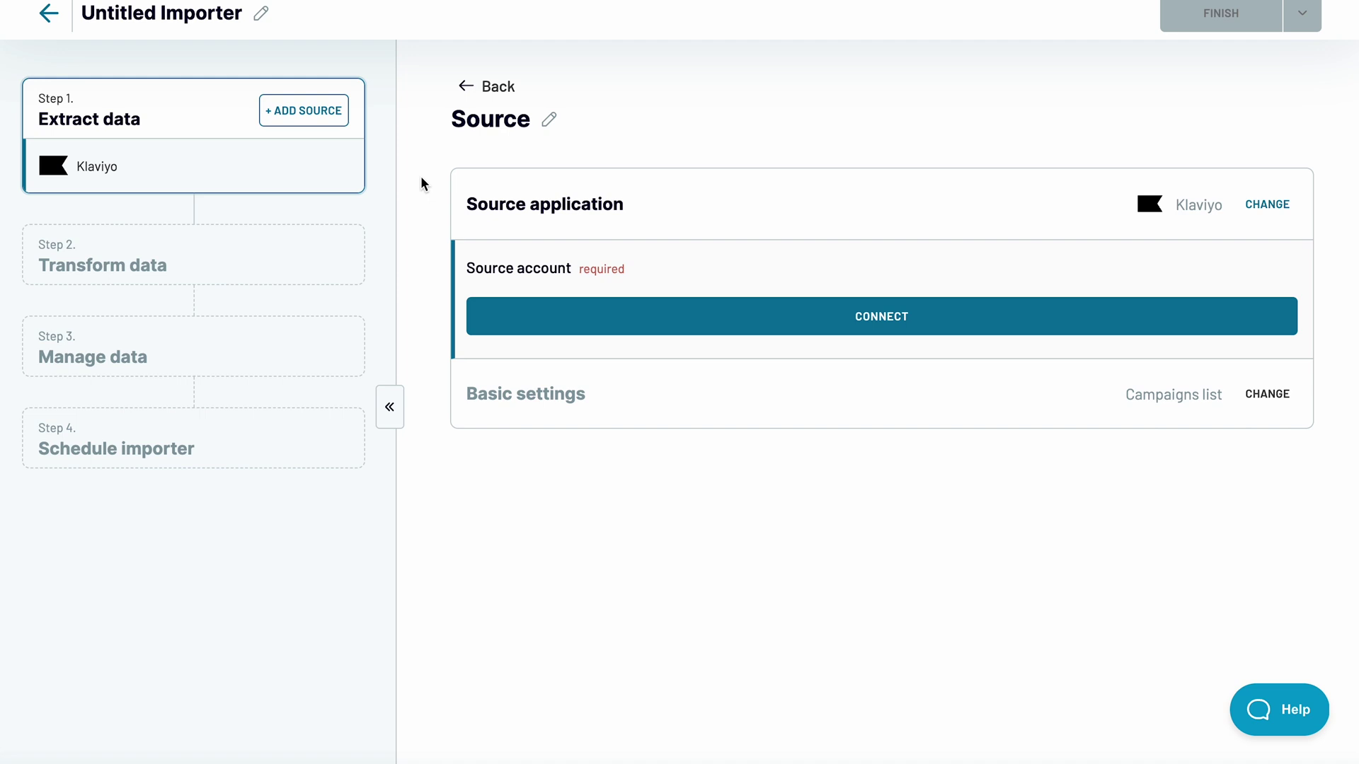
click(260, 13)
key(ctrl+a)
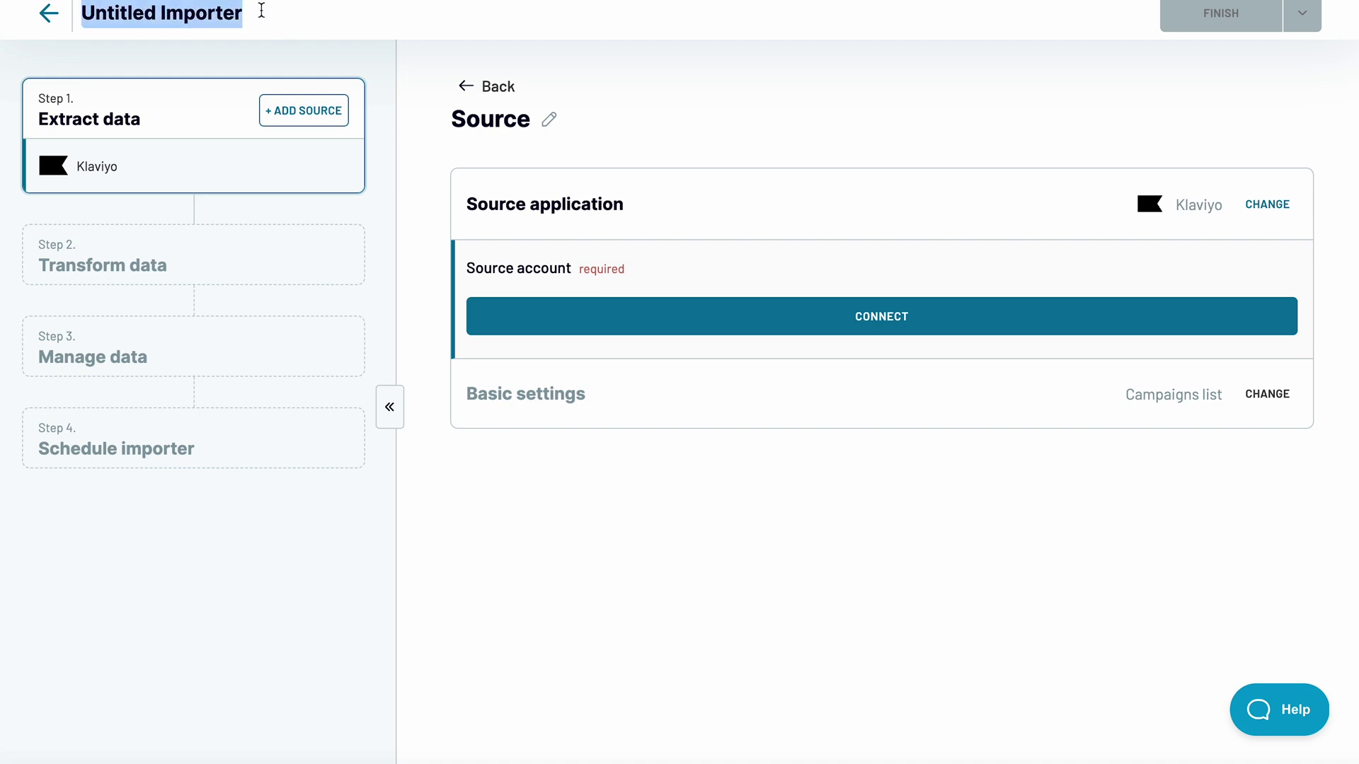
text(Monthly)
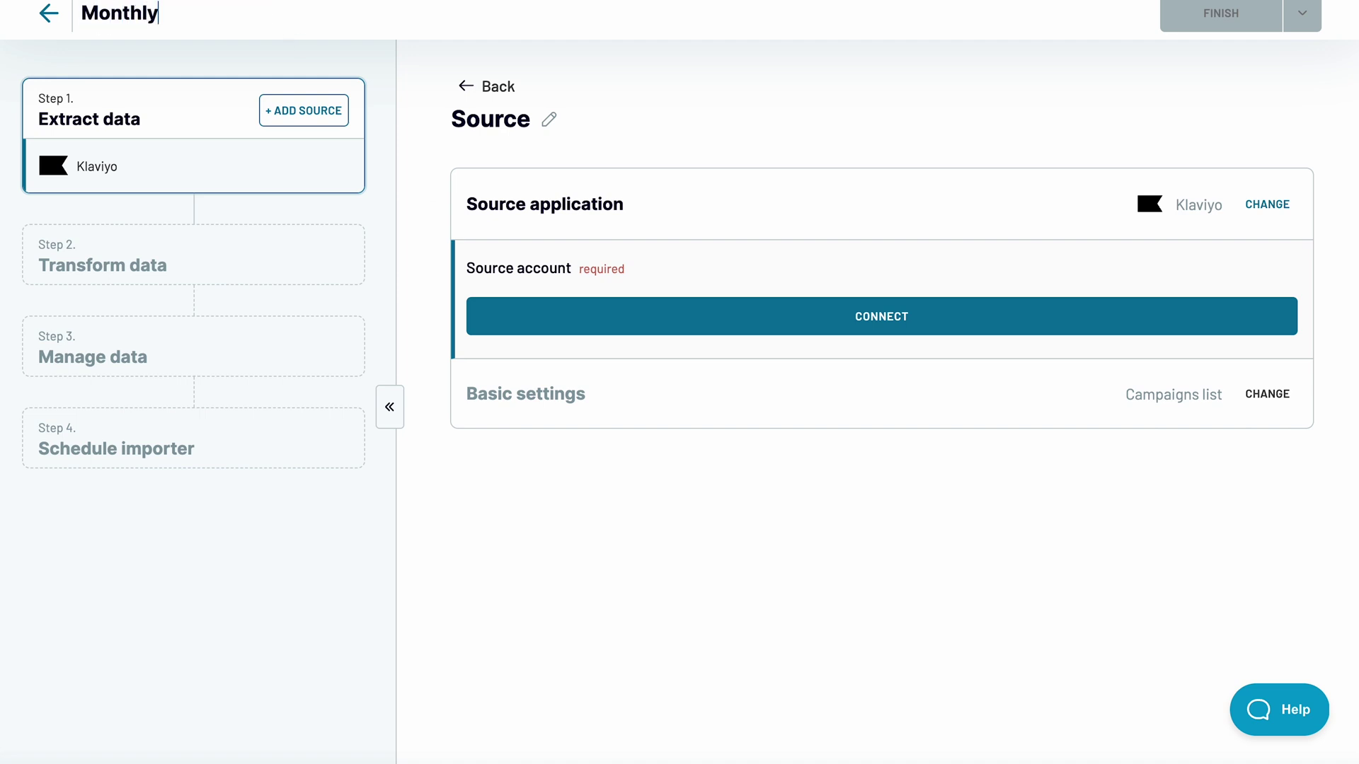
text( report)
key(Return)
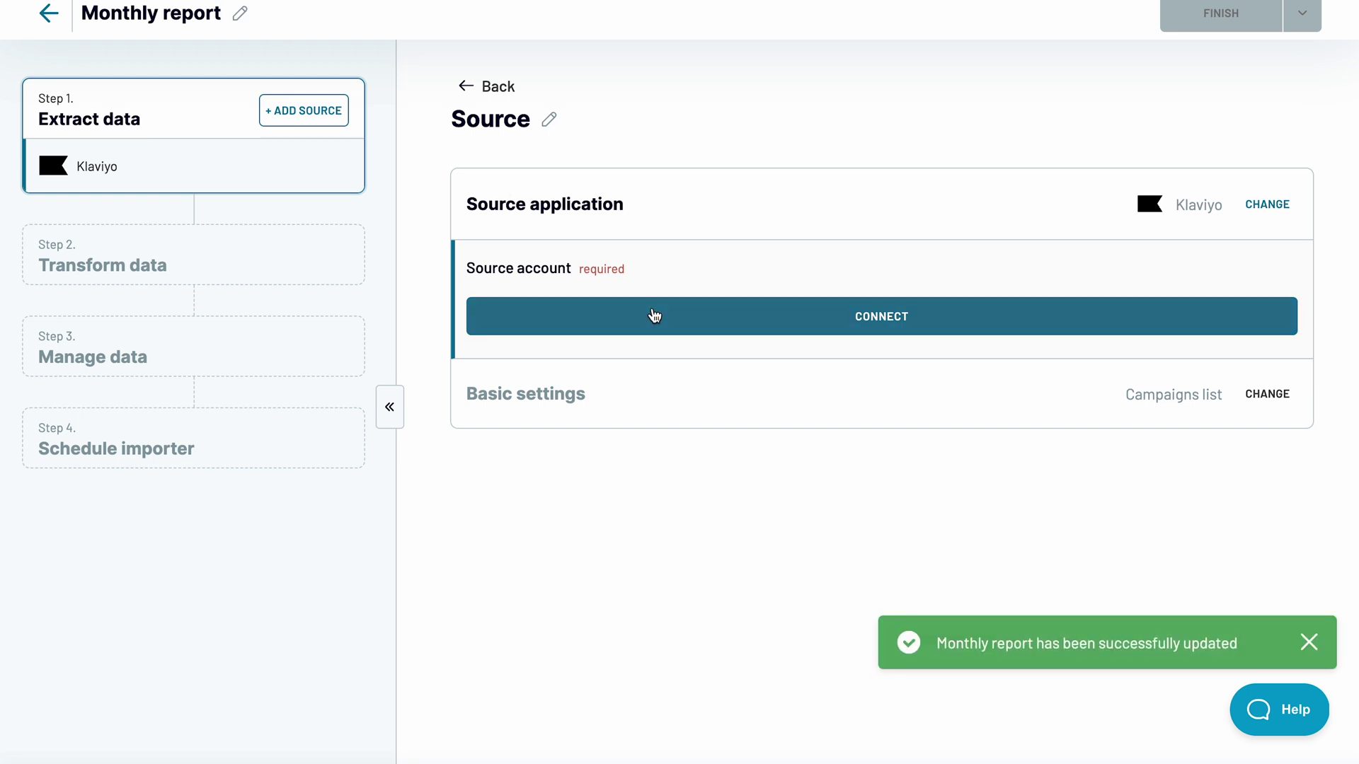
click(652, 315)
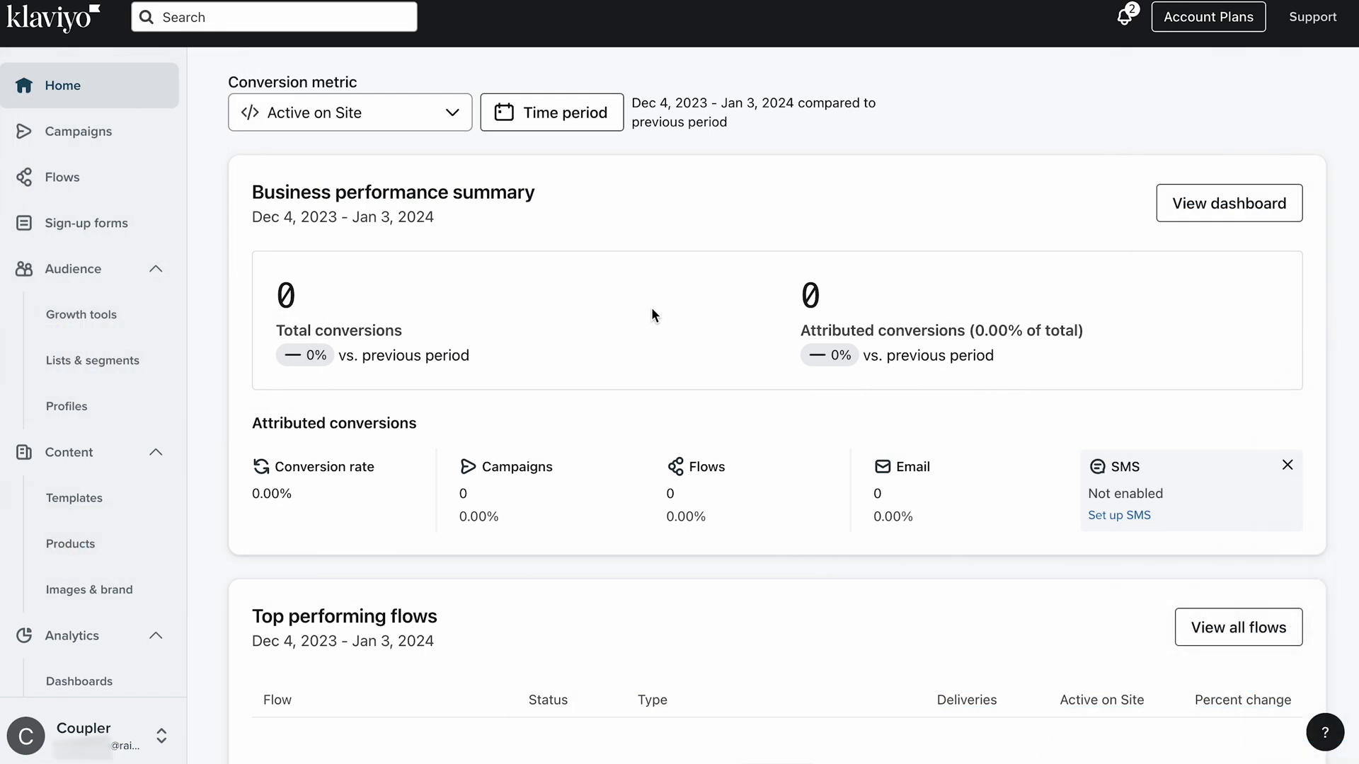
- In Klaviyo's API key settings, create a read-only private key named 'couplerio' and select its name
click(142, 740)
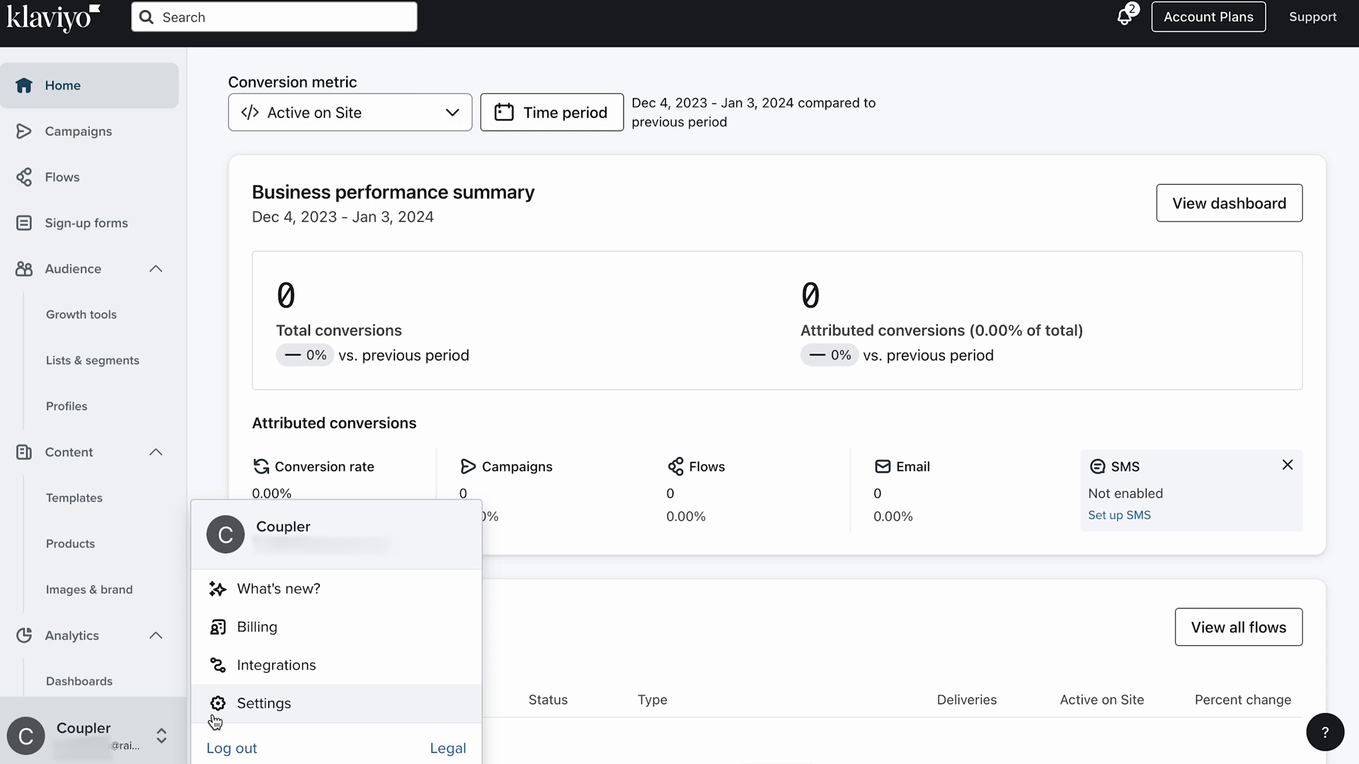
click(246, 708)
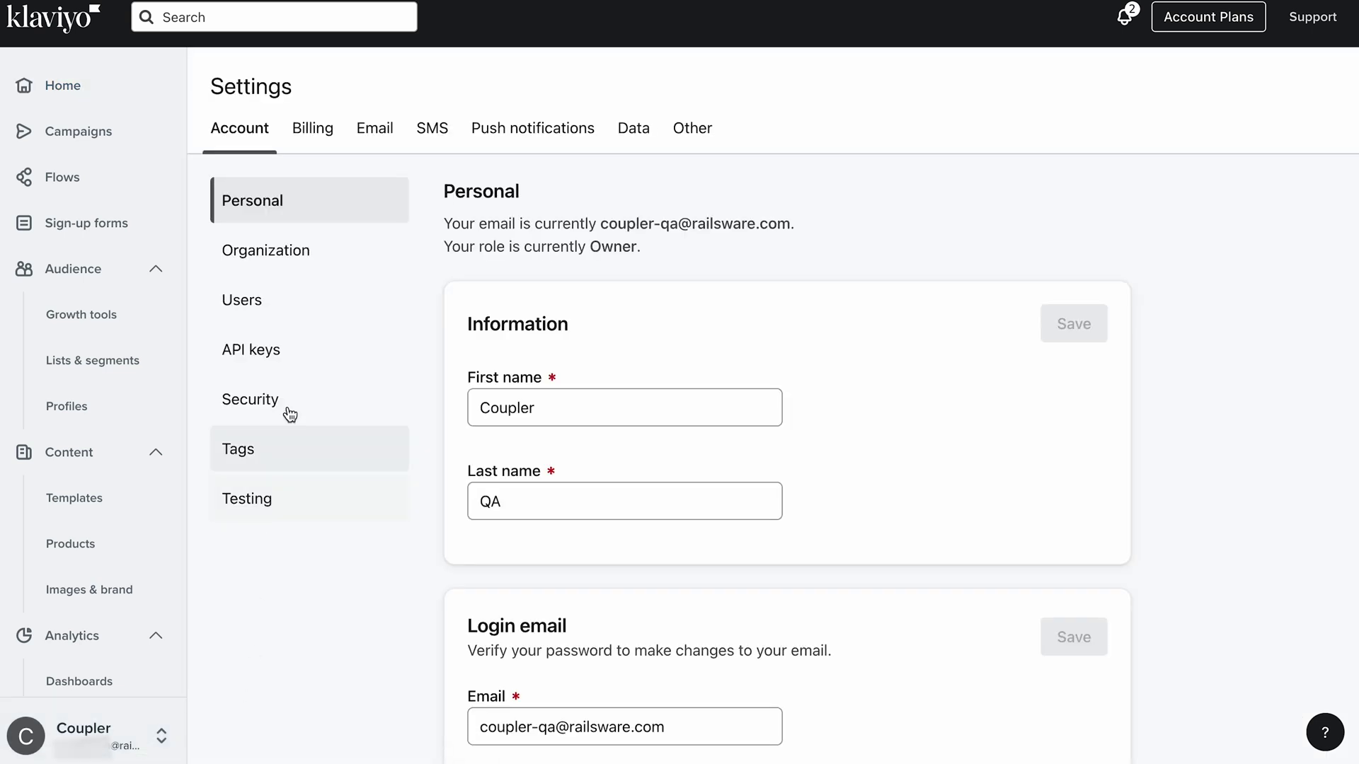
click(298, 361)
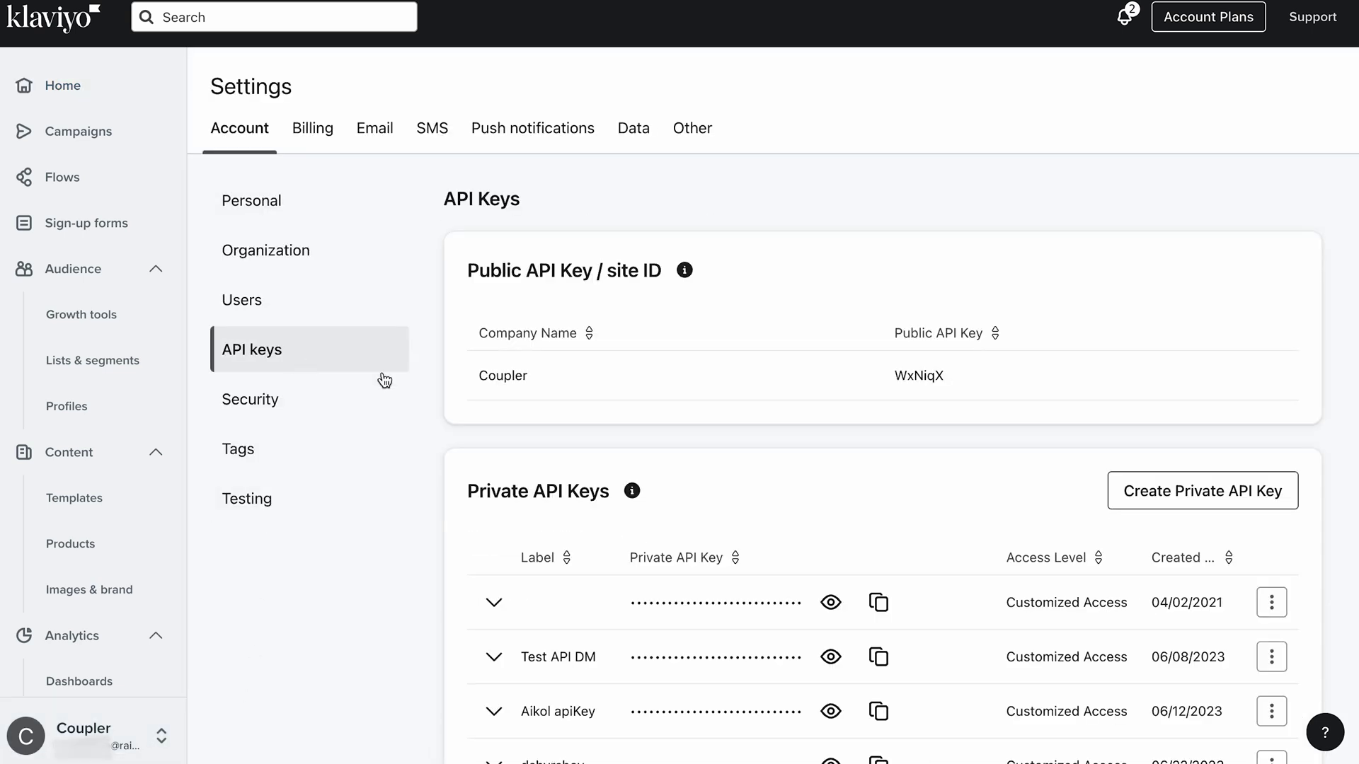
click(1155, 498)
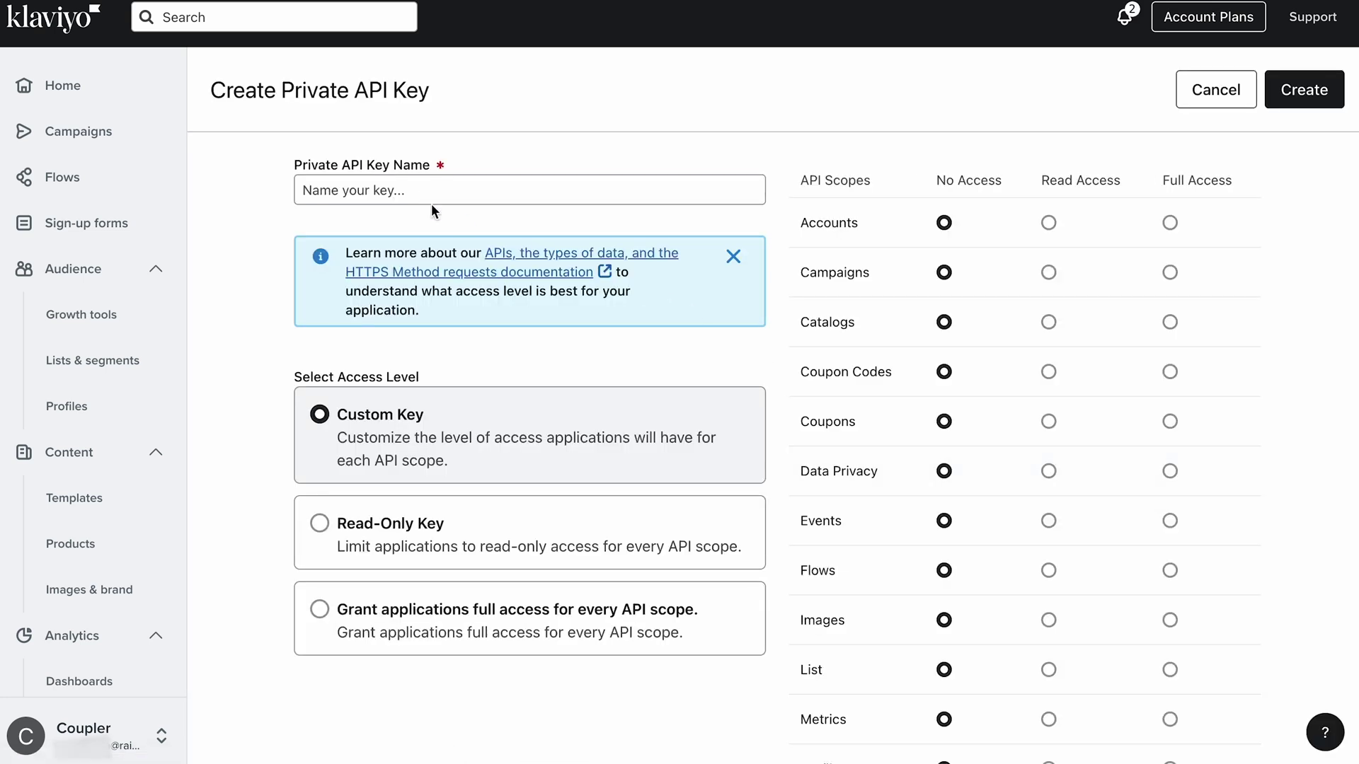
click(423, 196)
text(couplerio)
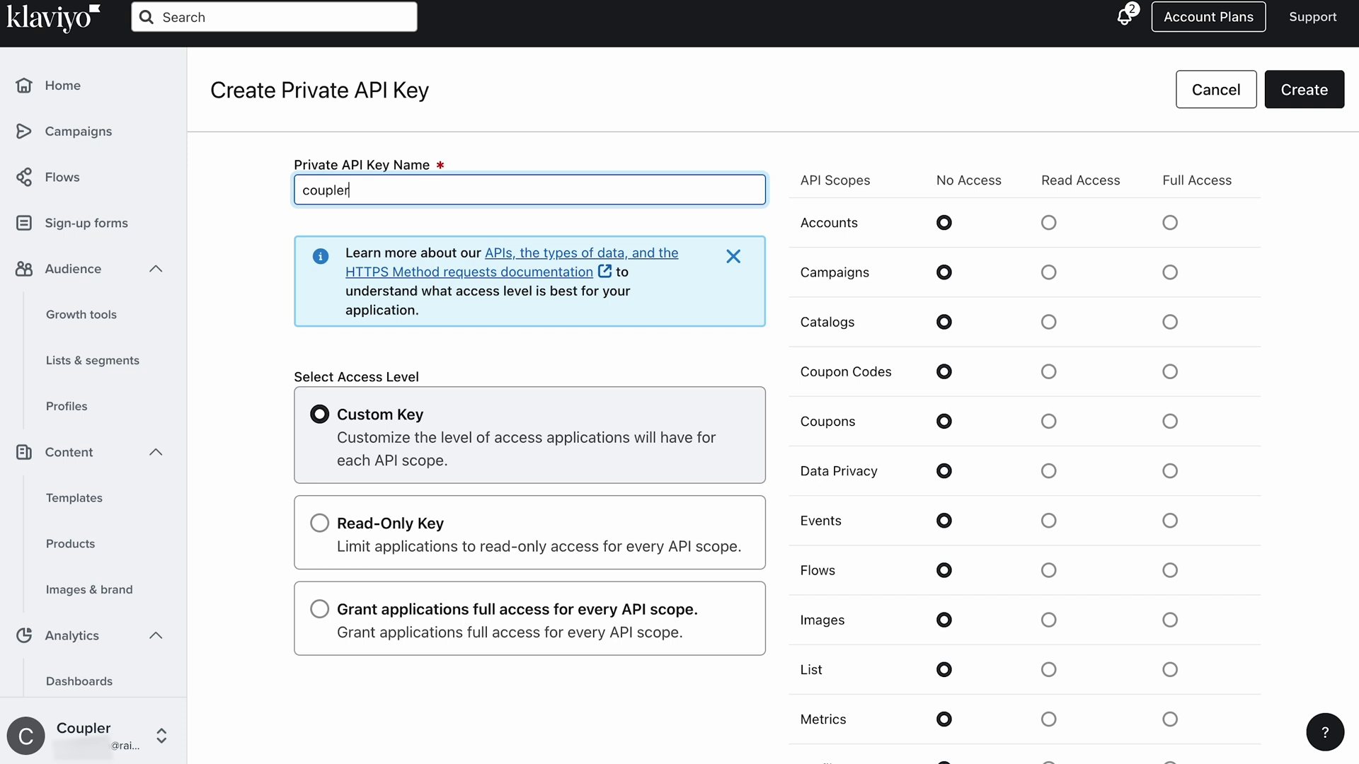
click(373, 542)
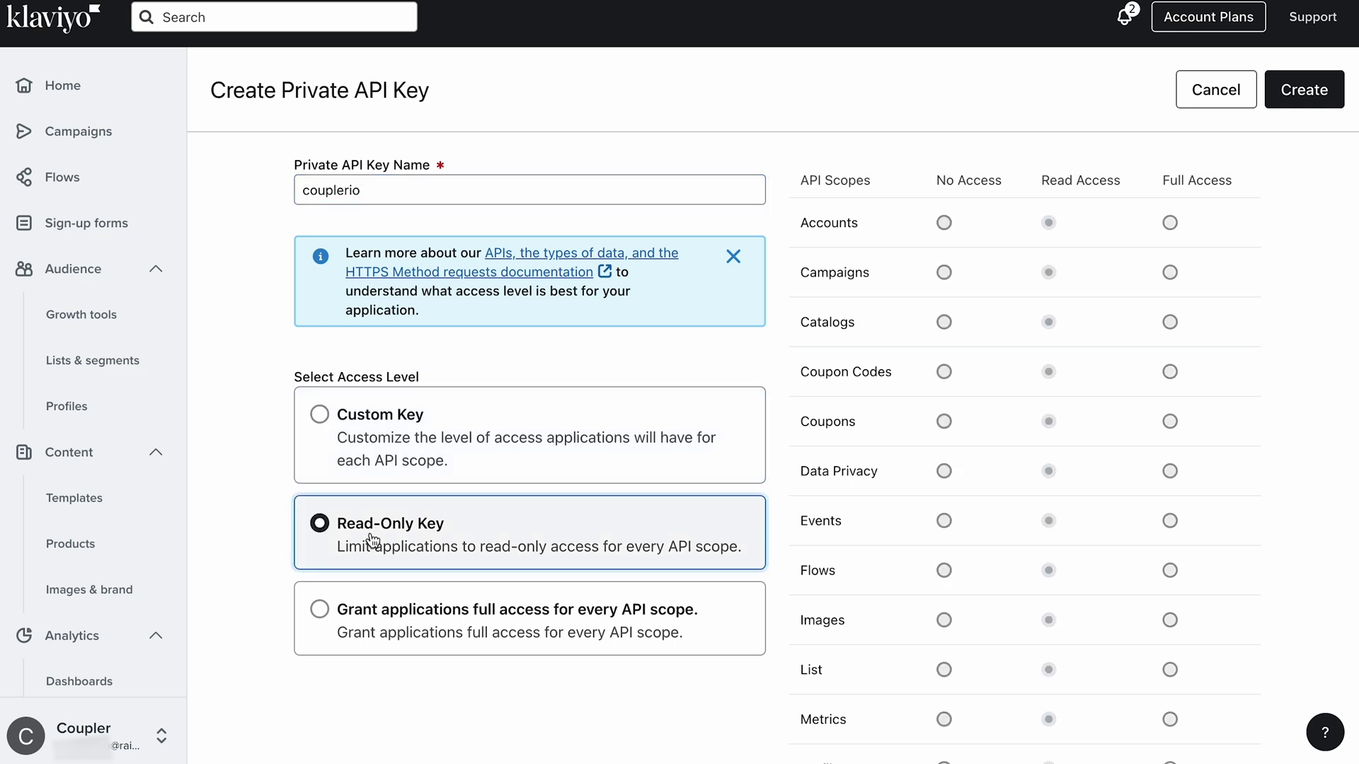
click(1292, 96)
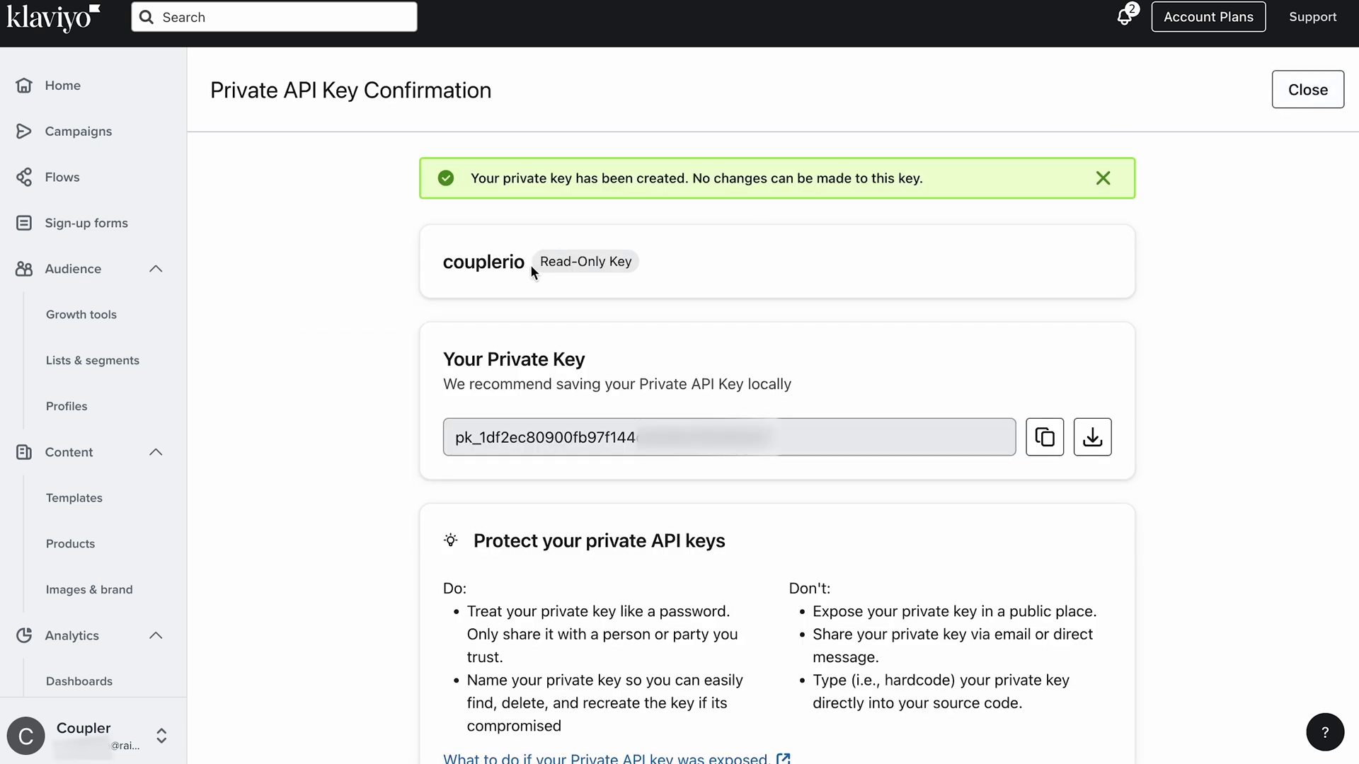
double_click(498, 264)
- Connect Klaviyo using 'couplerio' as the key label and the new private key as the secret
key(ctrl+Tab)
click(451, 315)
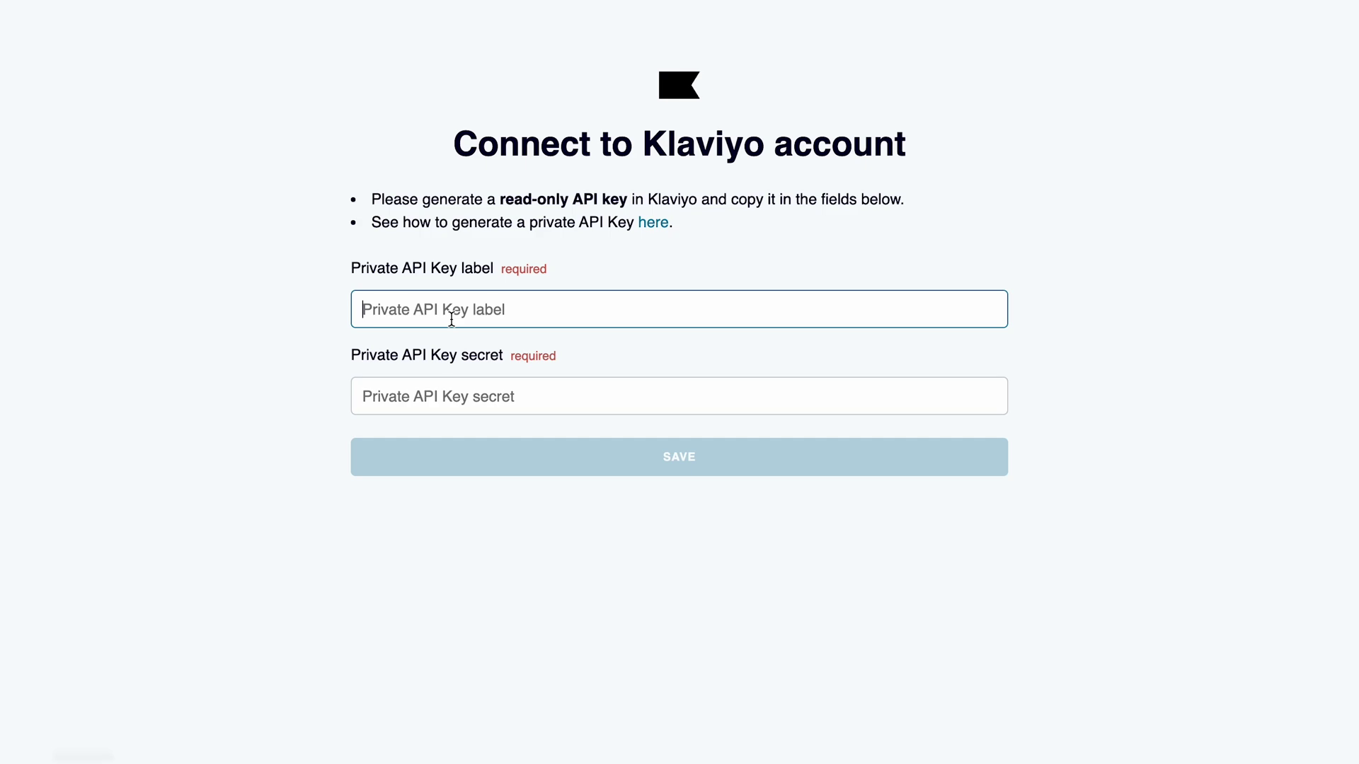
key(ctrl+Tab)
click(1040, 446)
key(ctrl+Tab)
key(Tab)
key(ctrl+v)
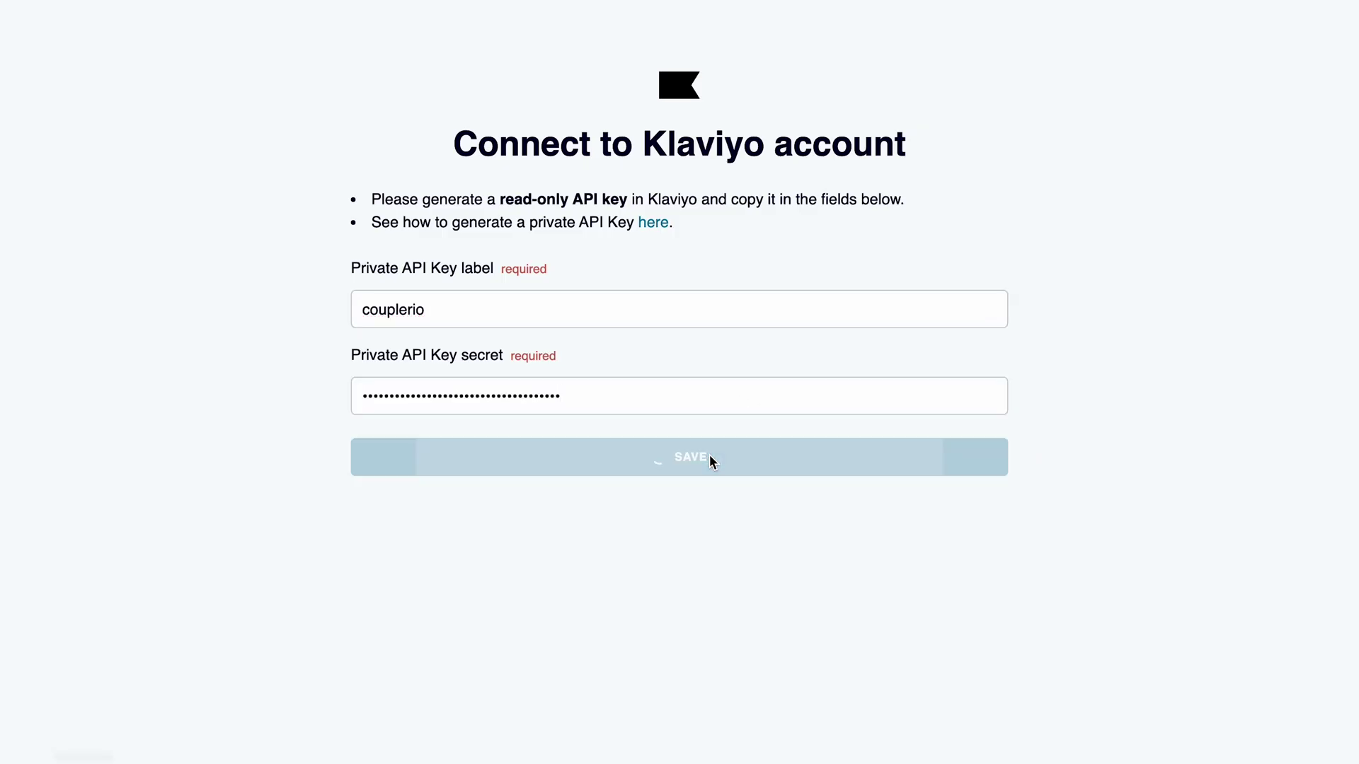
key(ctrl+Tab)
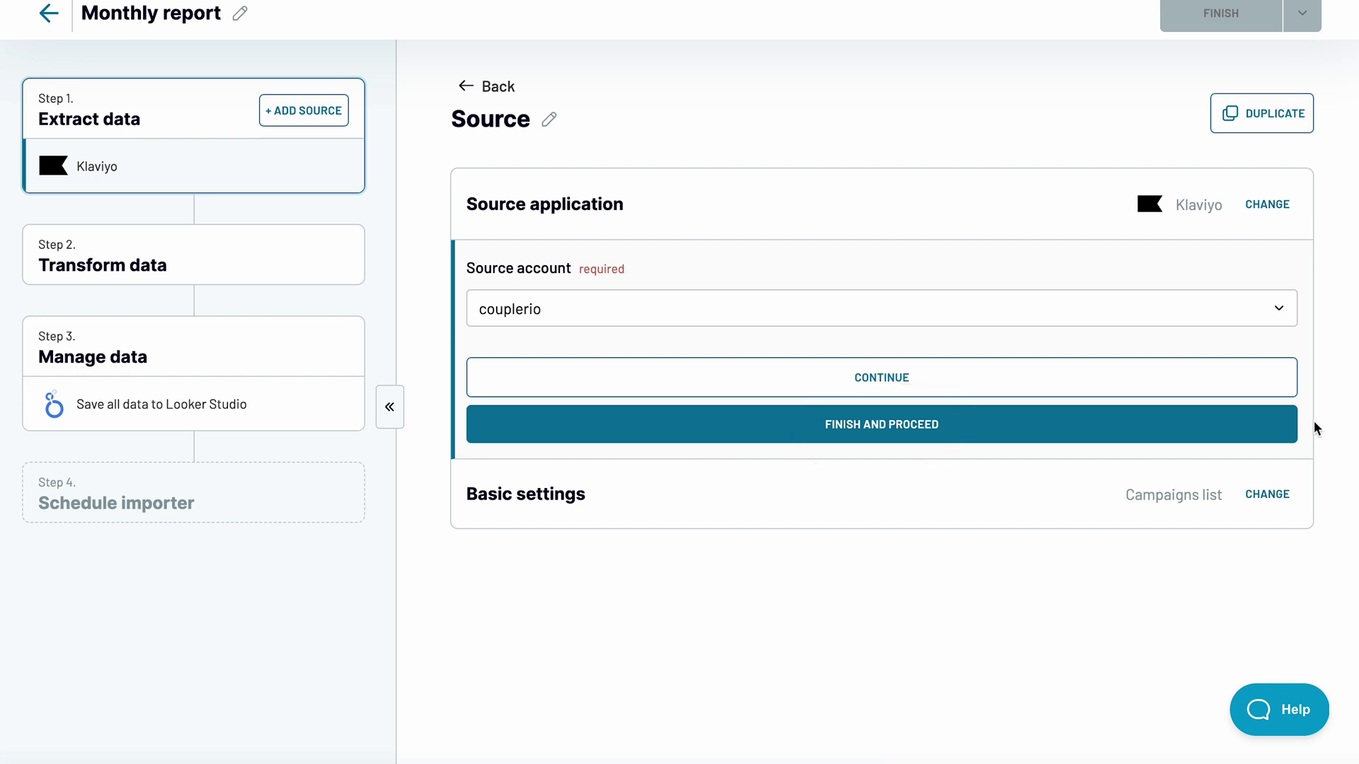
click(1279, 495)
click(860, 415)
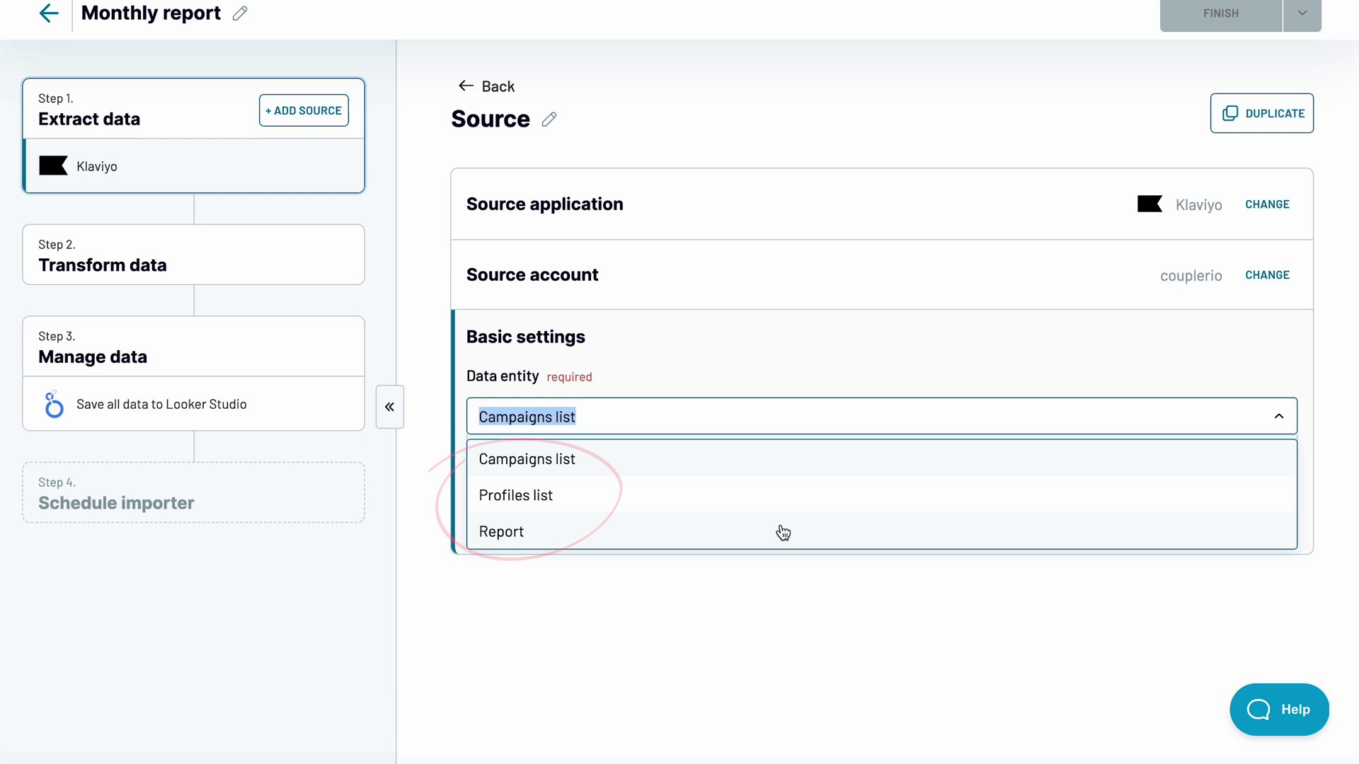
- Choose the Report data entity and set the start date to {{yearago}}
click(782, 532)
click(787, 537)
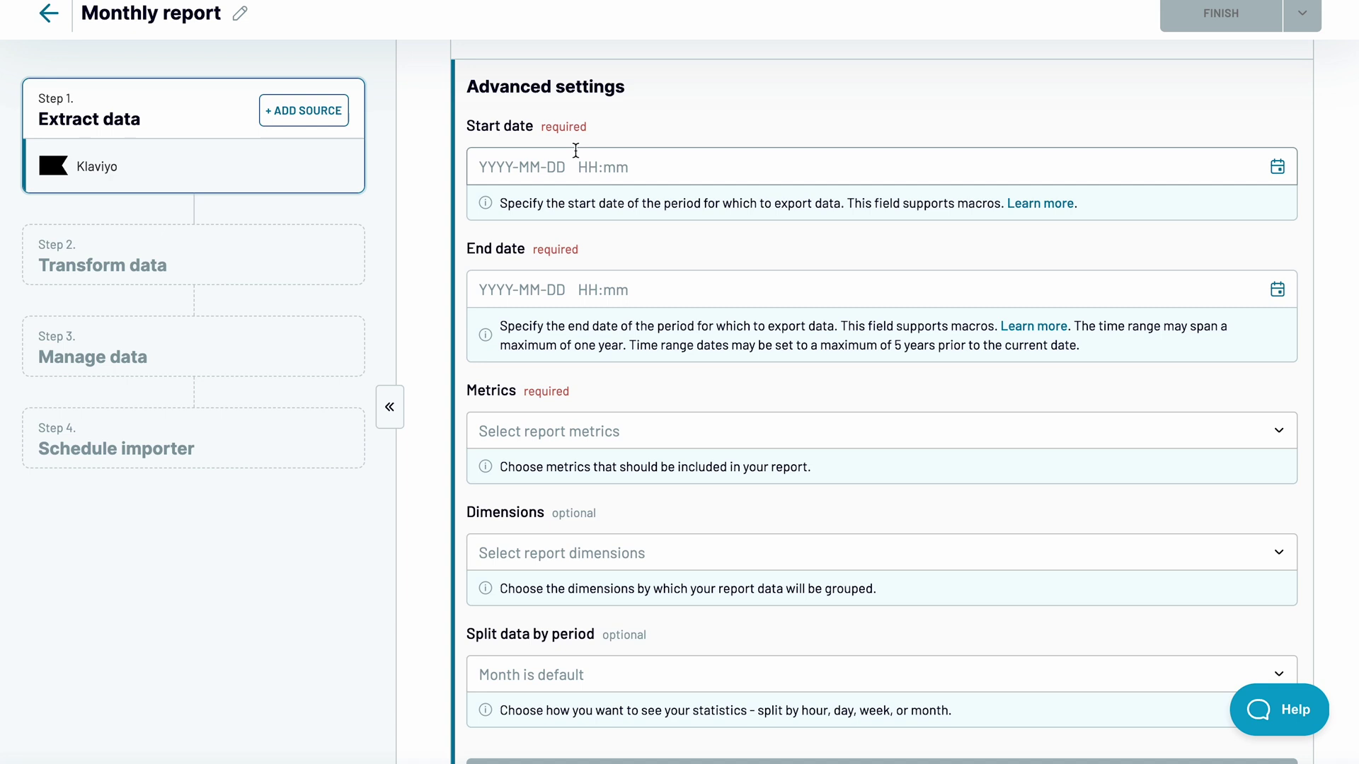
click(576, 157)
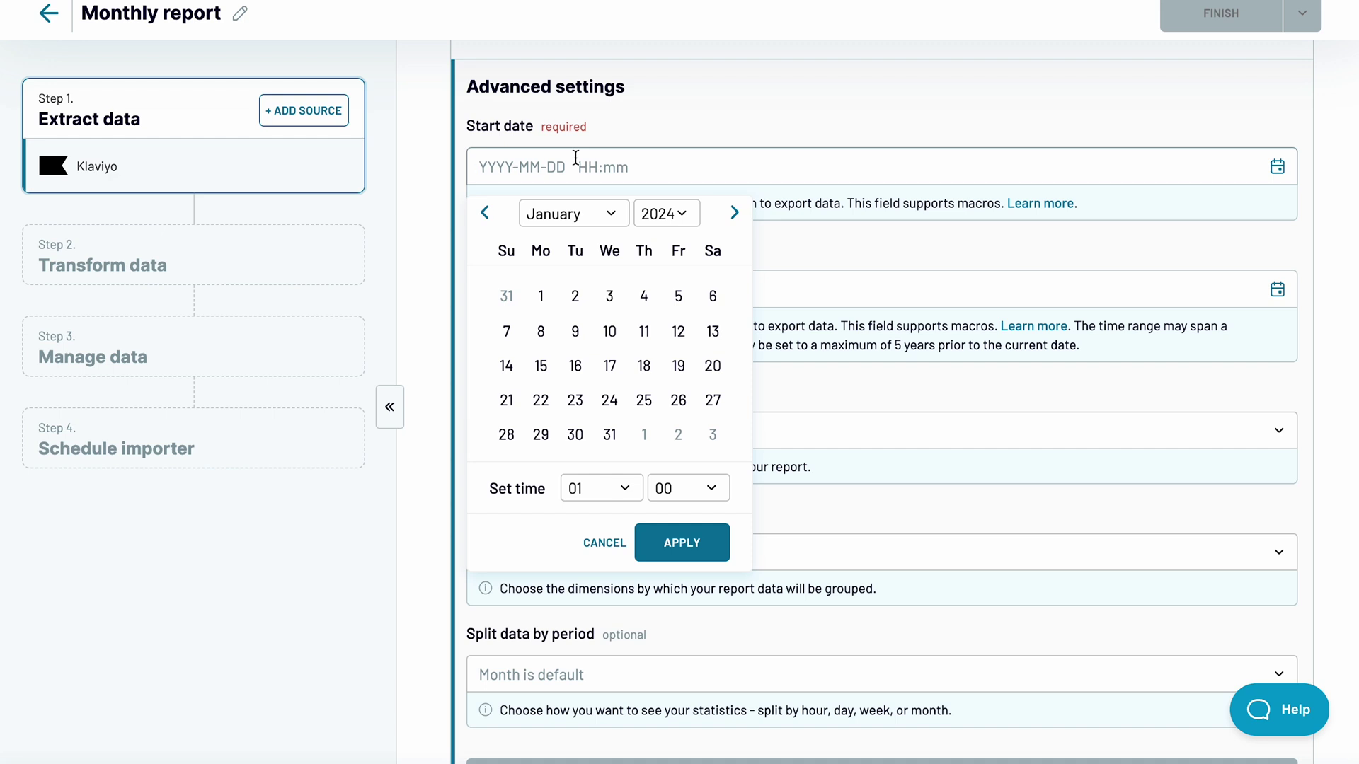
text({{year)
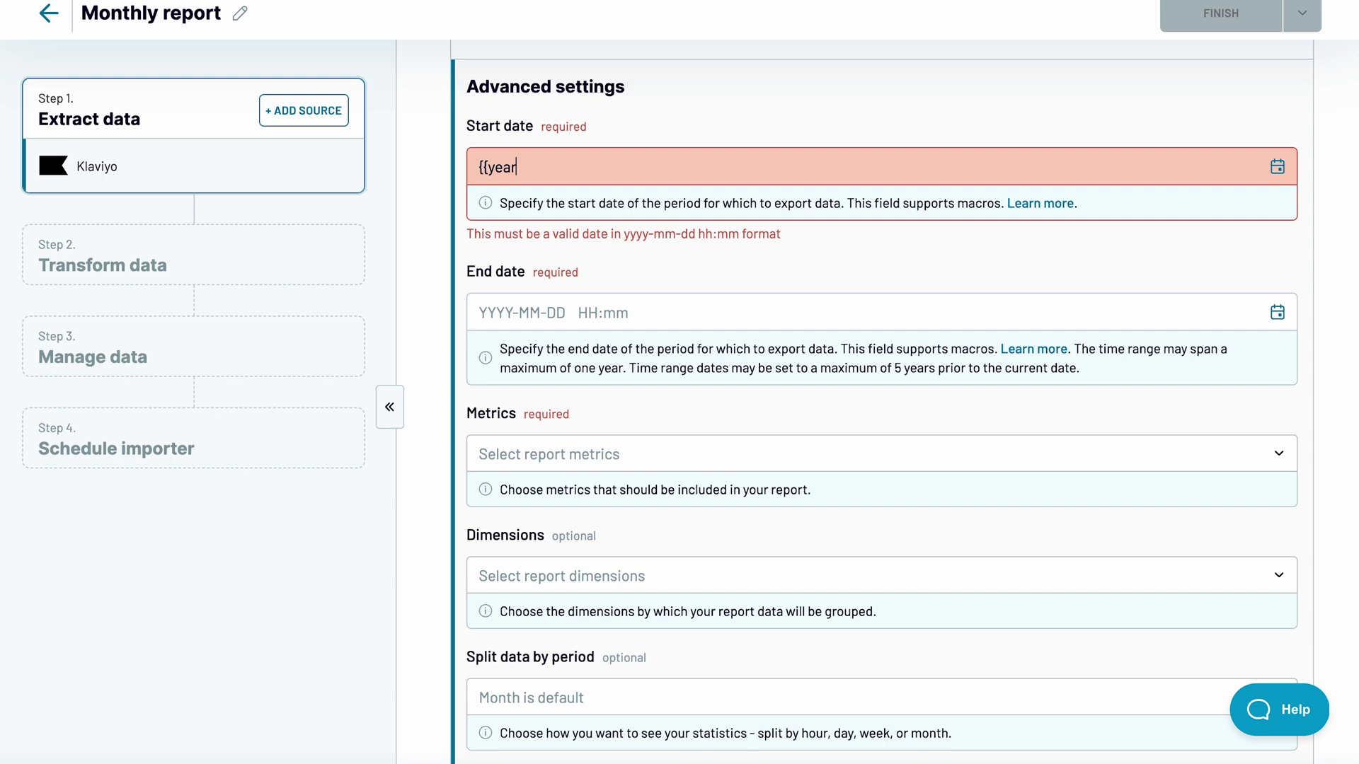
text(ago}})
key(Tab)
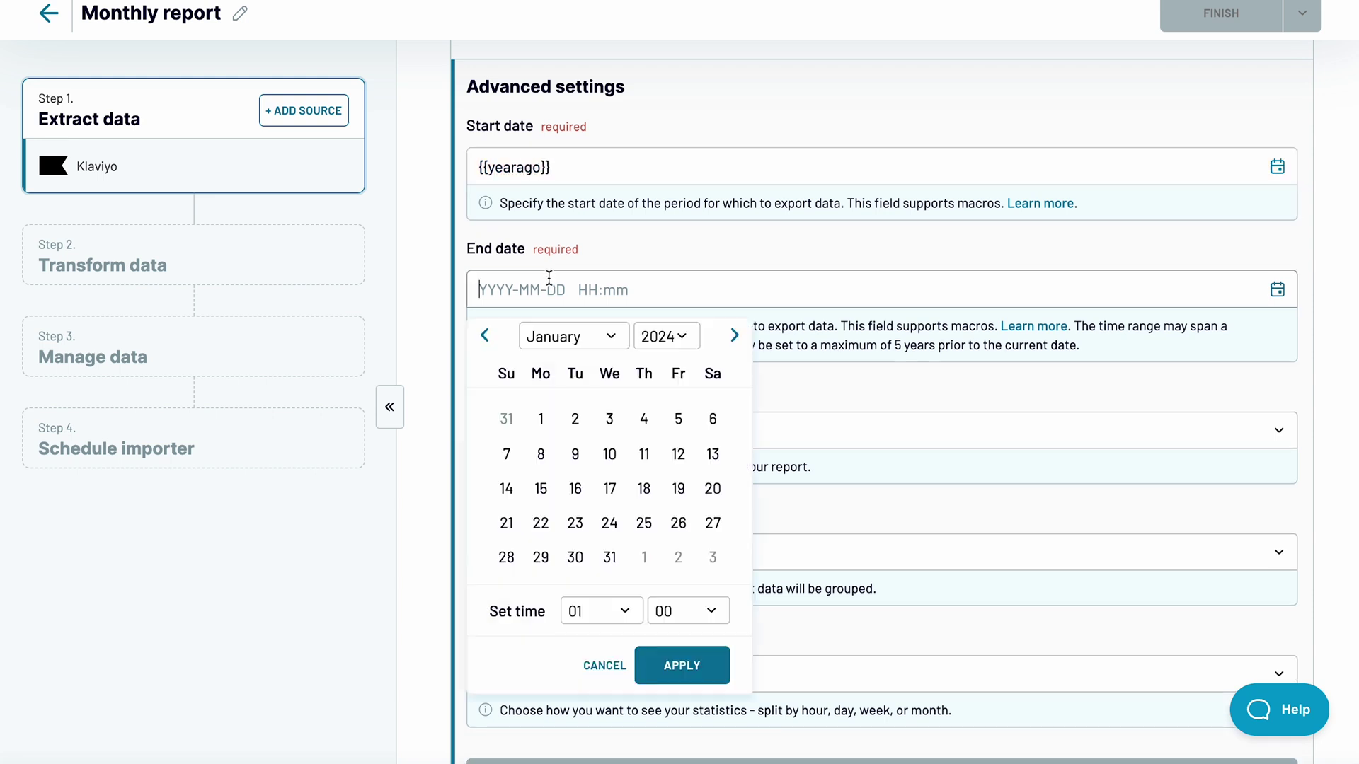
- Set end date {{today}} and add five count metrics: Unsubscribed, Added to Cart, Unsubscribed from SMS, Failed SMS, Bounced Email
text({{today}})
click(533, 433)
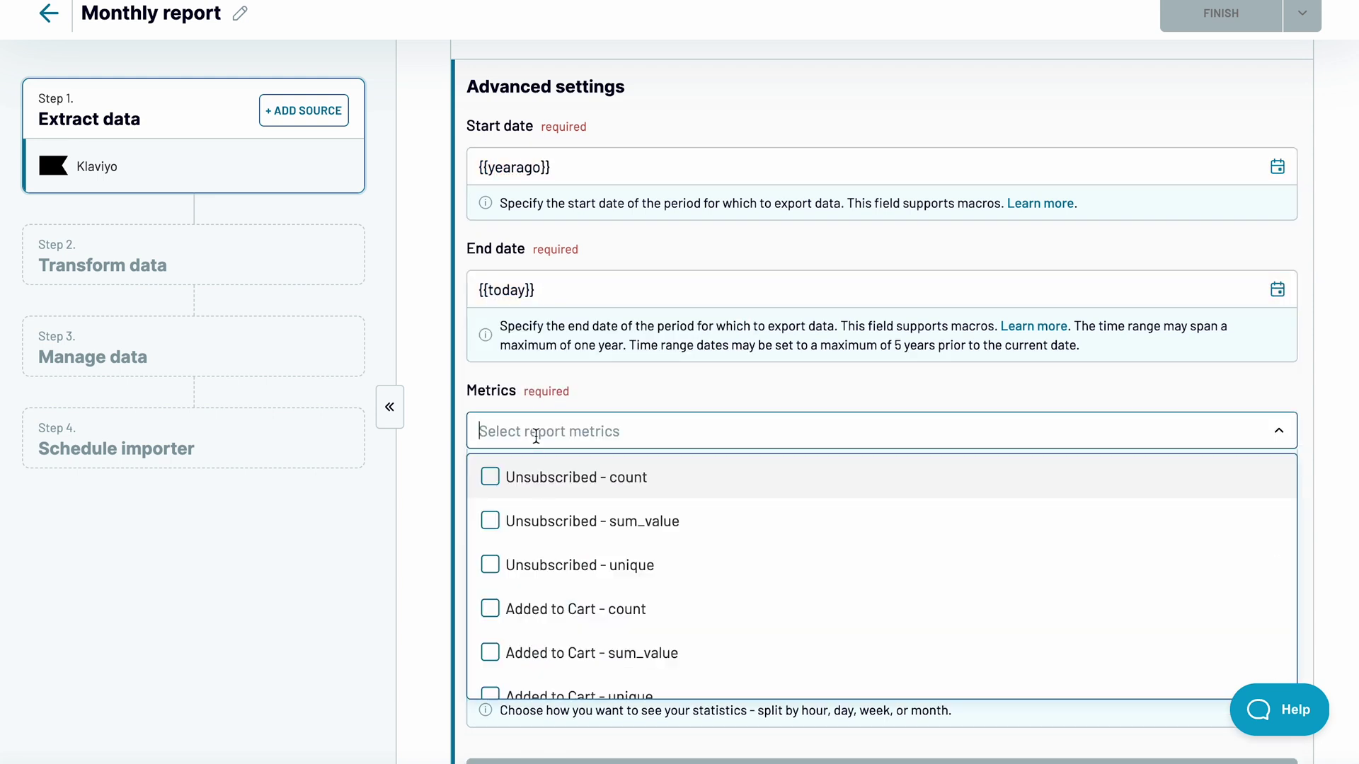
click(542, 480)
click(556, 611)
scroll(597, 652, down, 2)
click(600, 566)
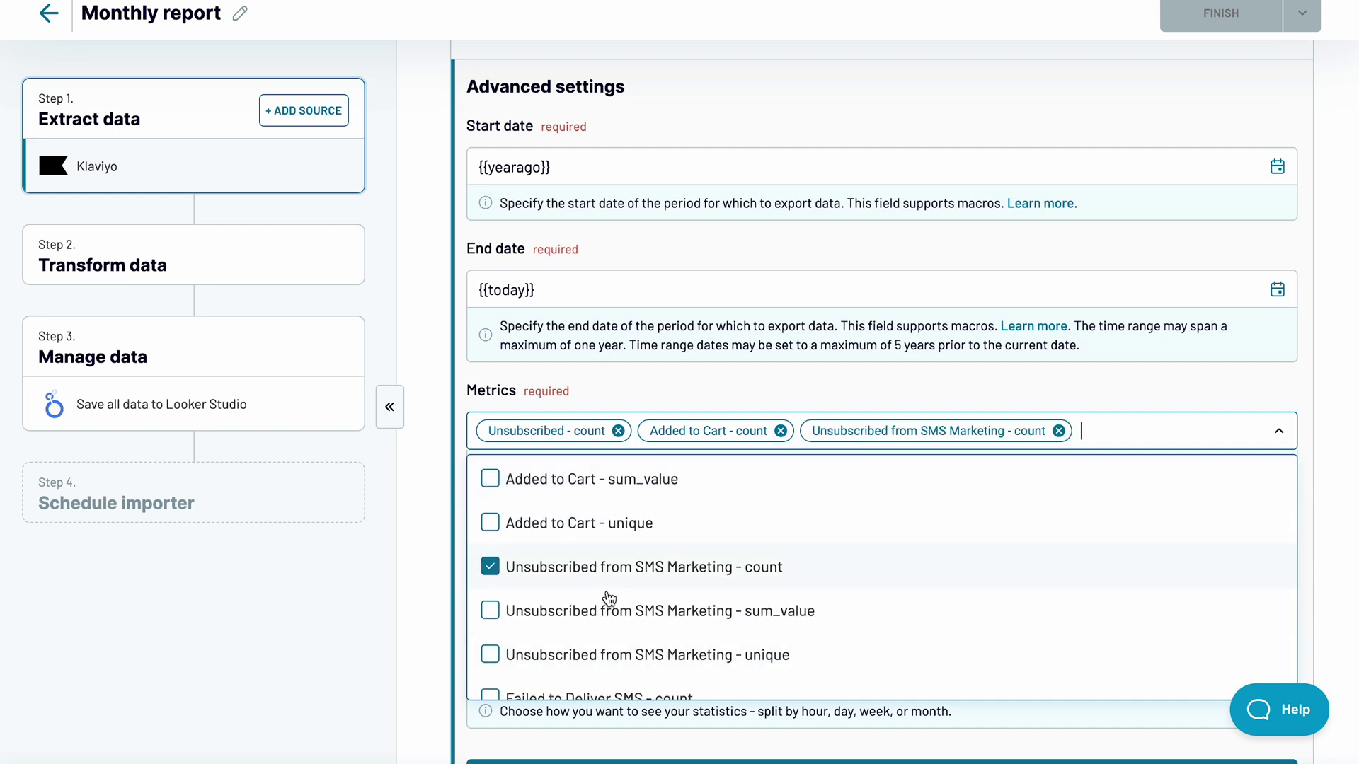
scroll(608, 623, down, 1)
click(608, 592)
scroll(610, 597, down, 2)
click(609, 588)
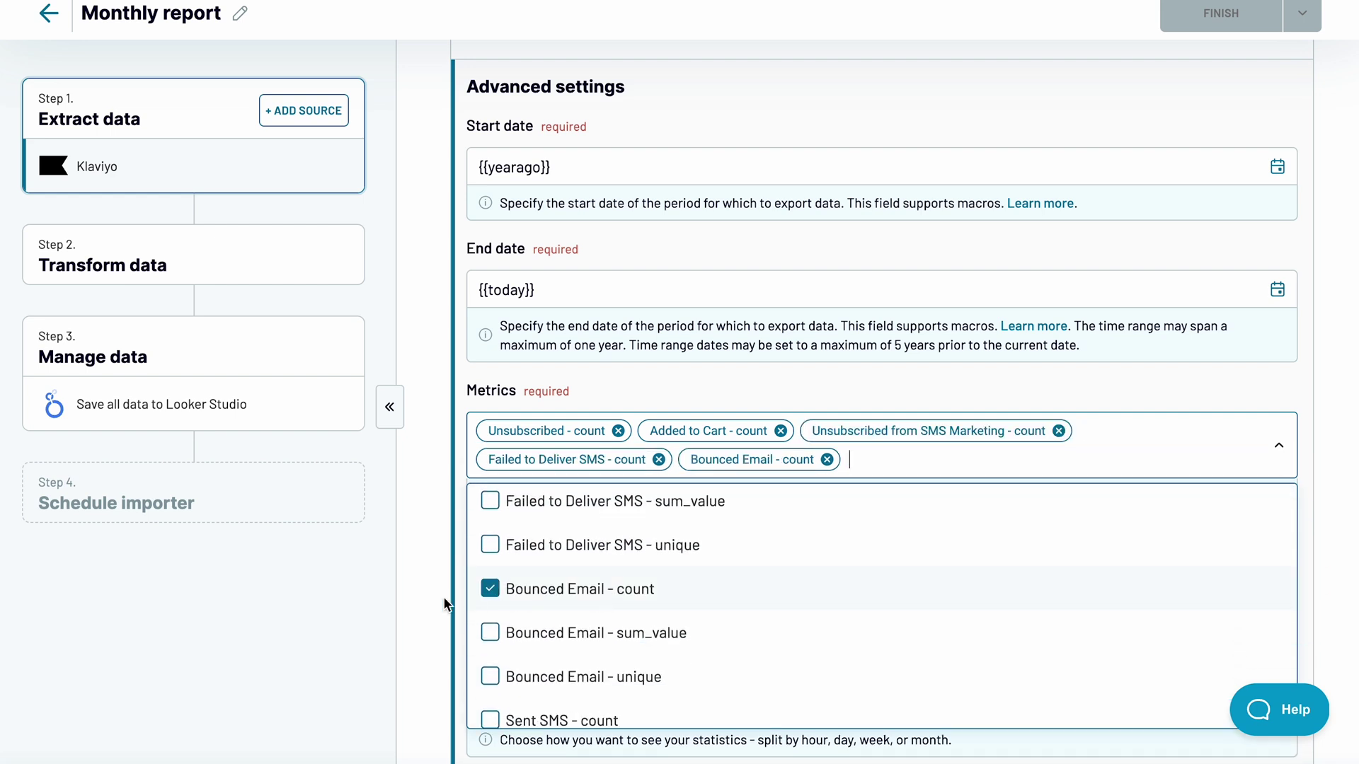
click(434, 600)
- Leave dimensions empty, keep the monthly period split, and finish the Klaviyo source setup
click(542, 586)
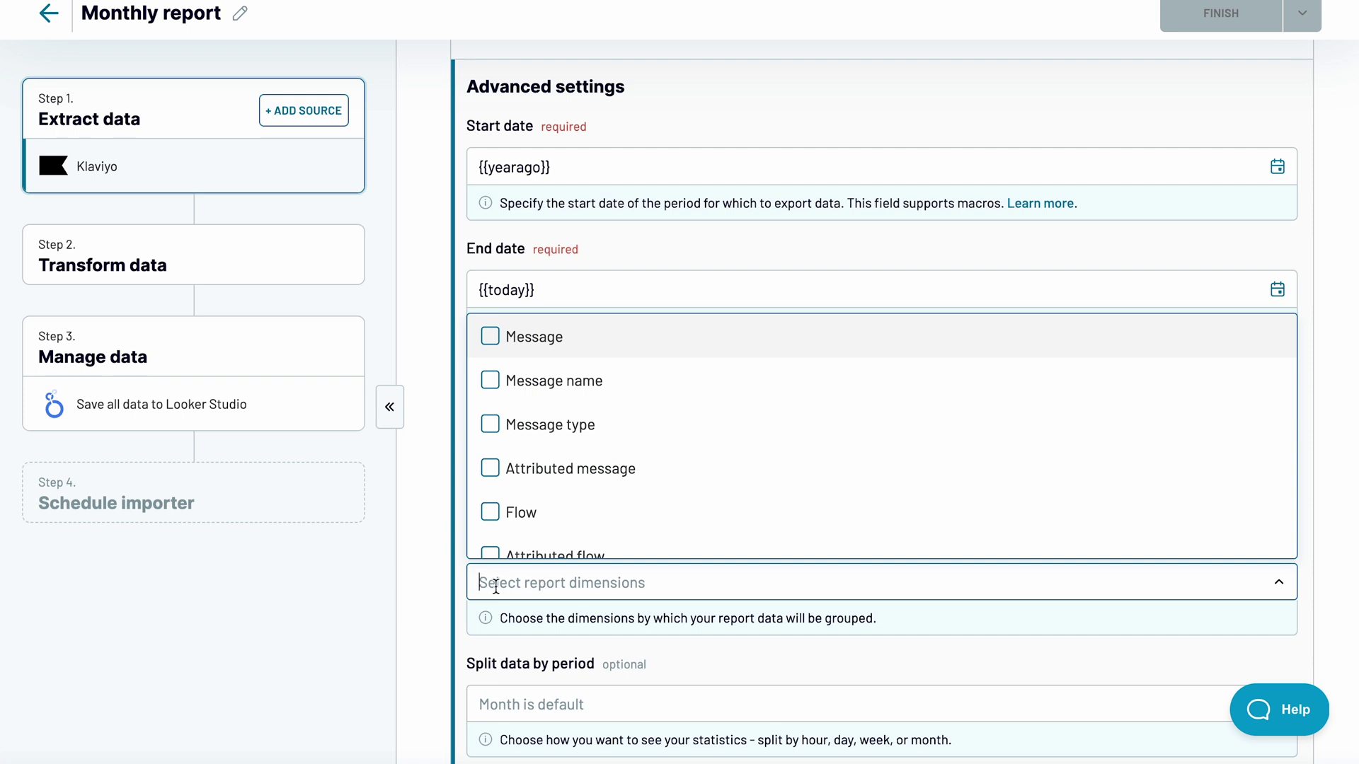
click(431, 606)
click(529, 702)
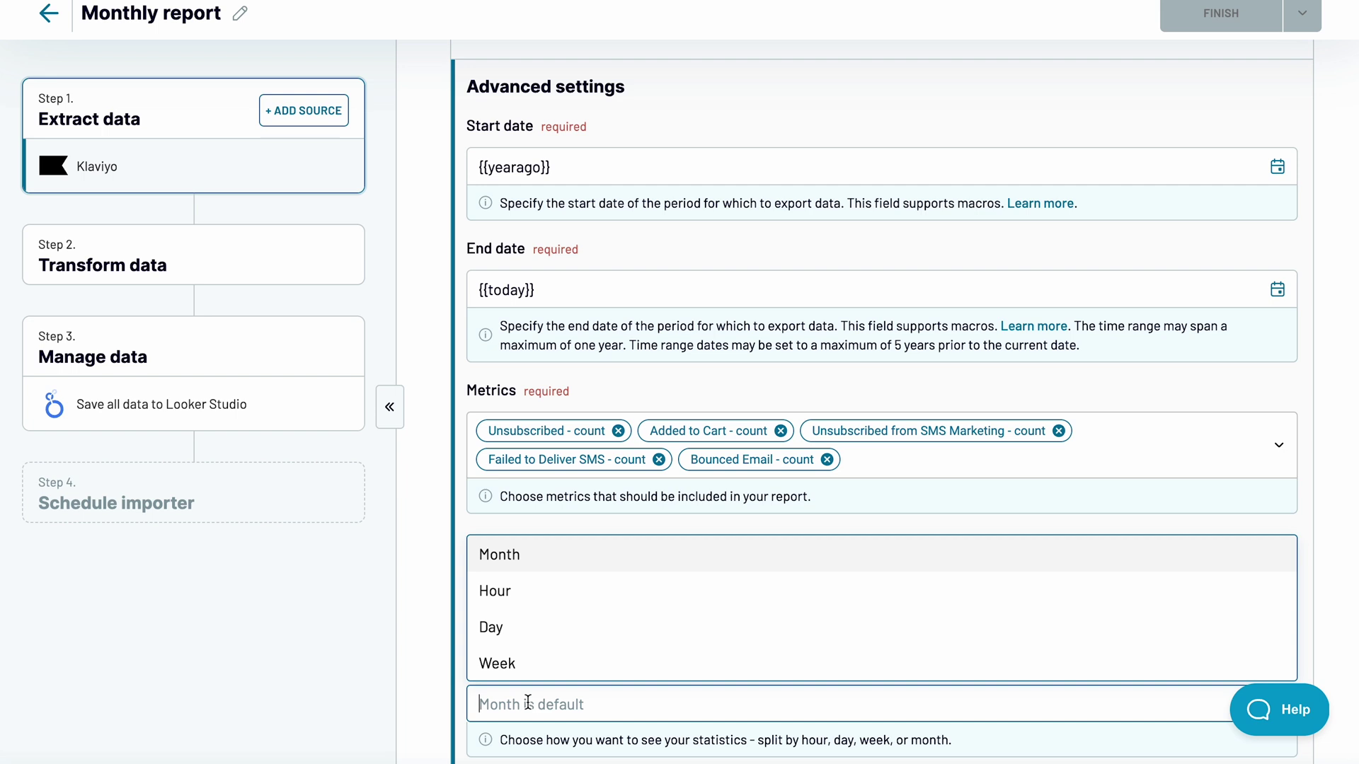
click(453, 717)
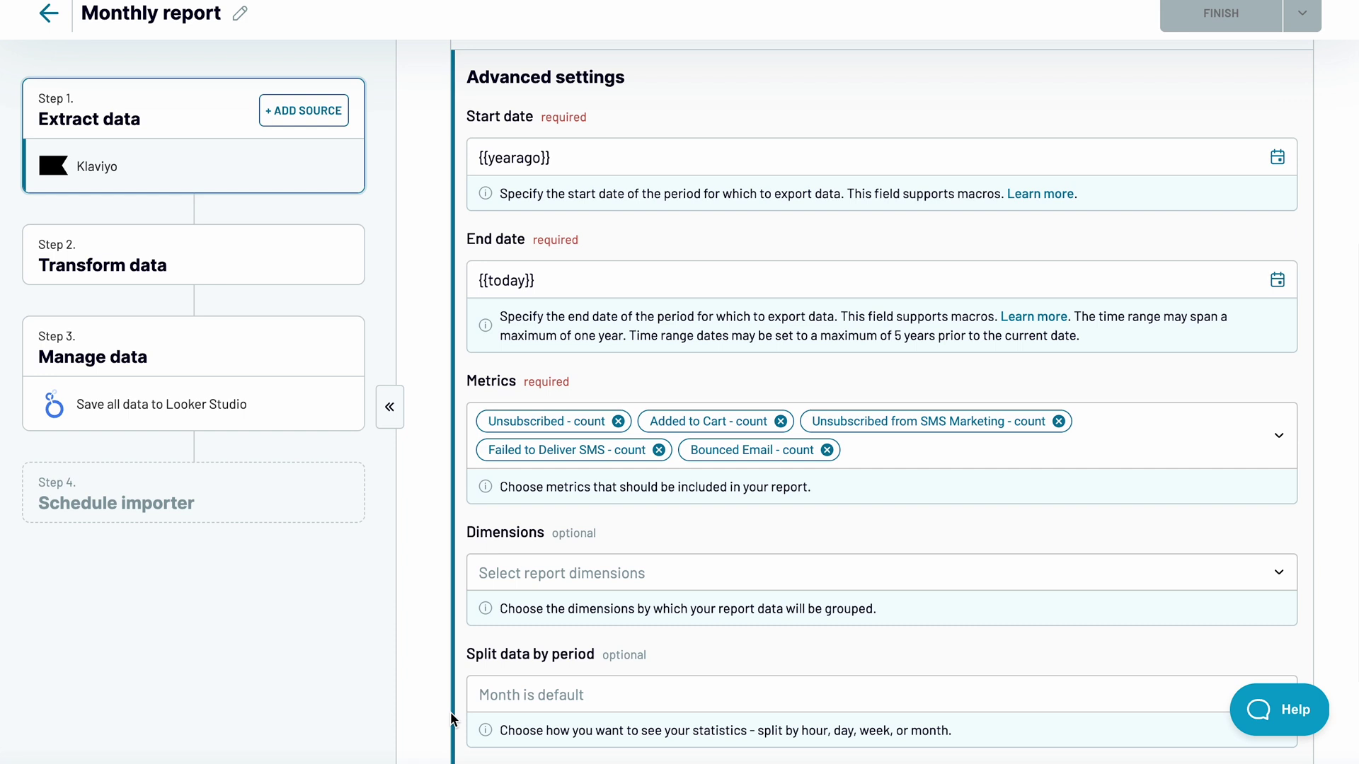
scroll(453, 716, down, 2)
click(633, 662)
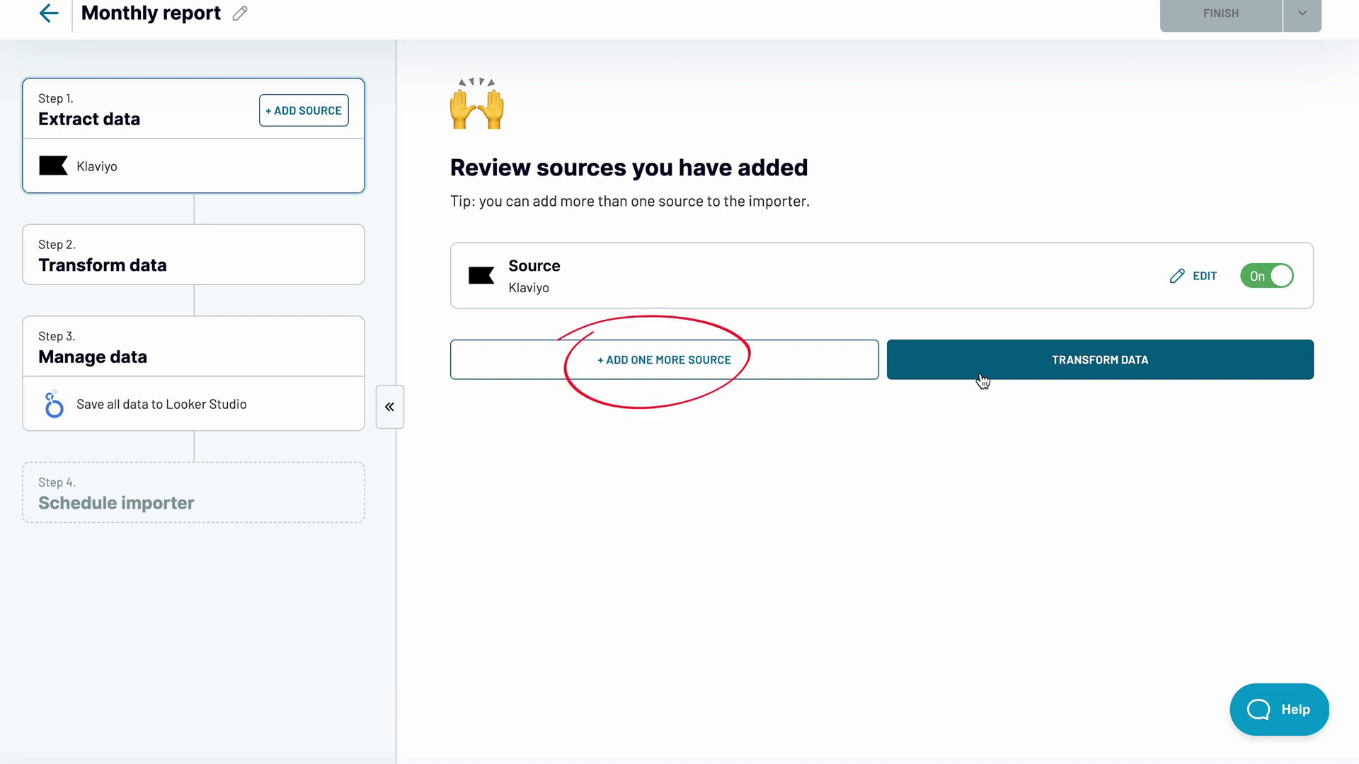
- Preview the 13-row Klaviyo data, check its columns, and continue to the destination settings
click(982, 381)
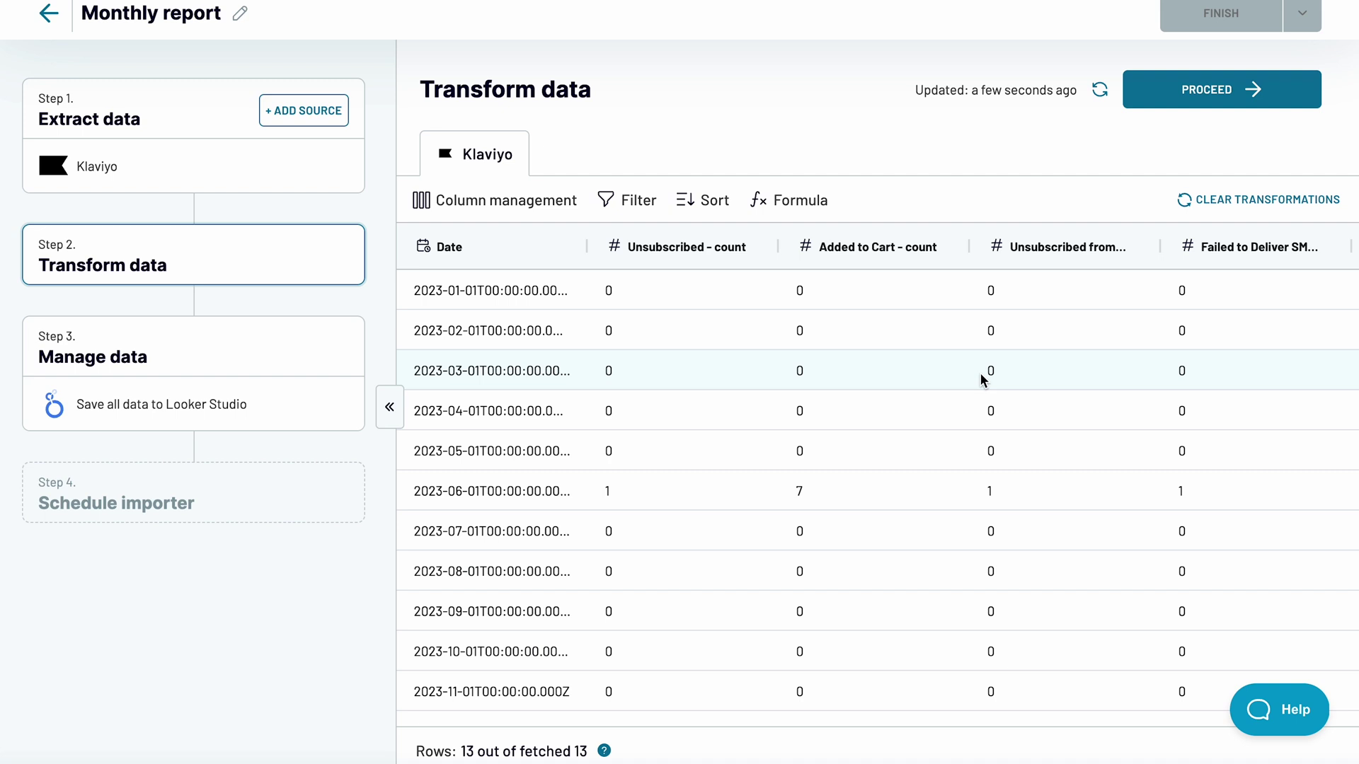
click(532, 205)
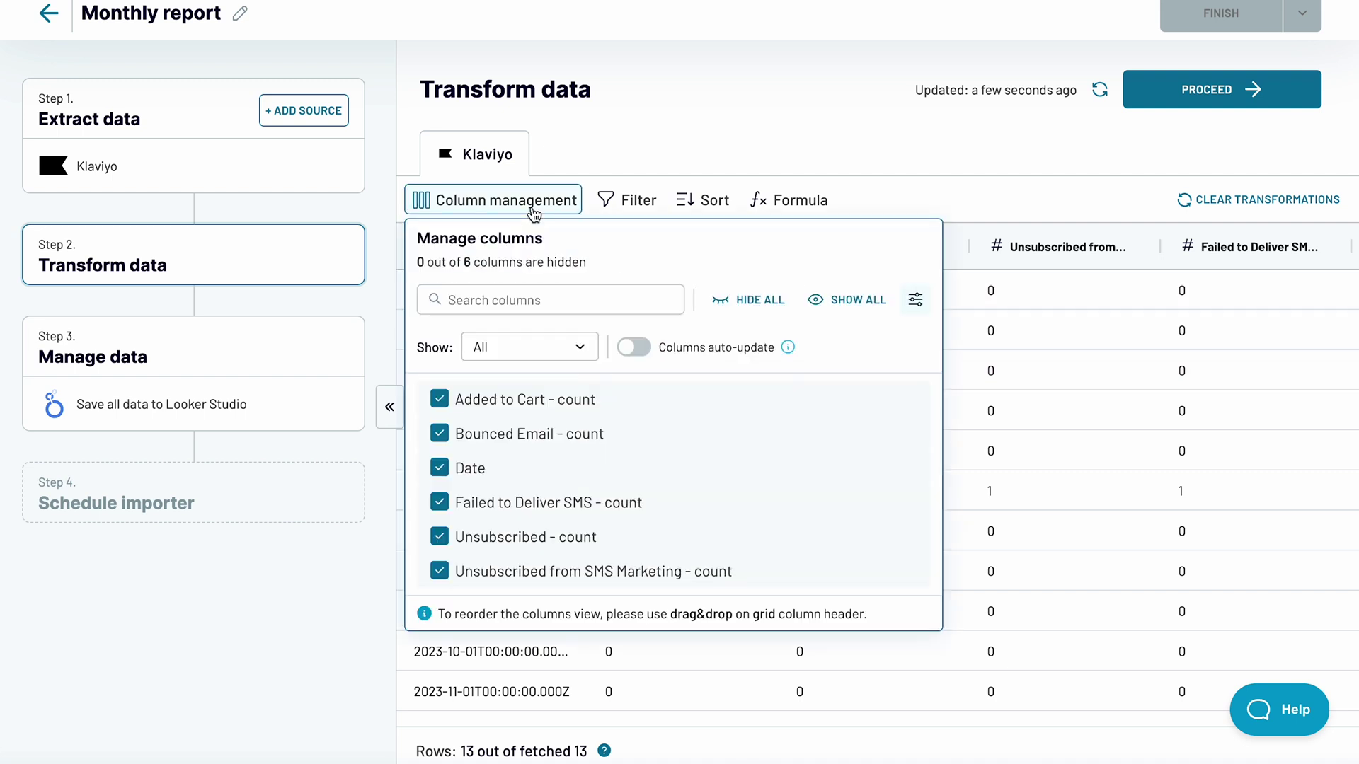
click(533, 205)
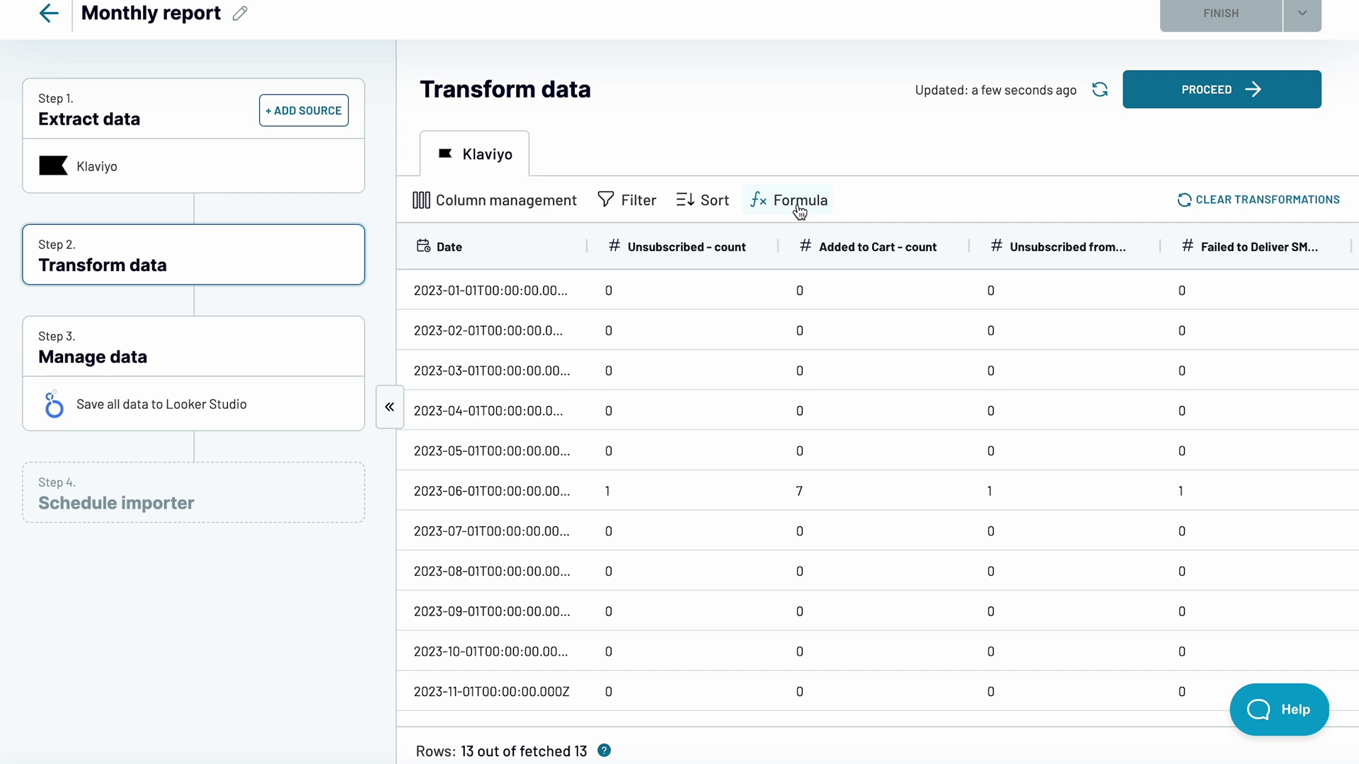
click(1156, 90)
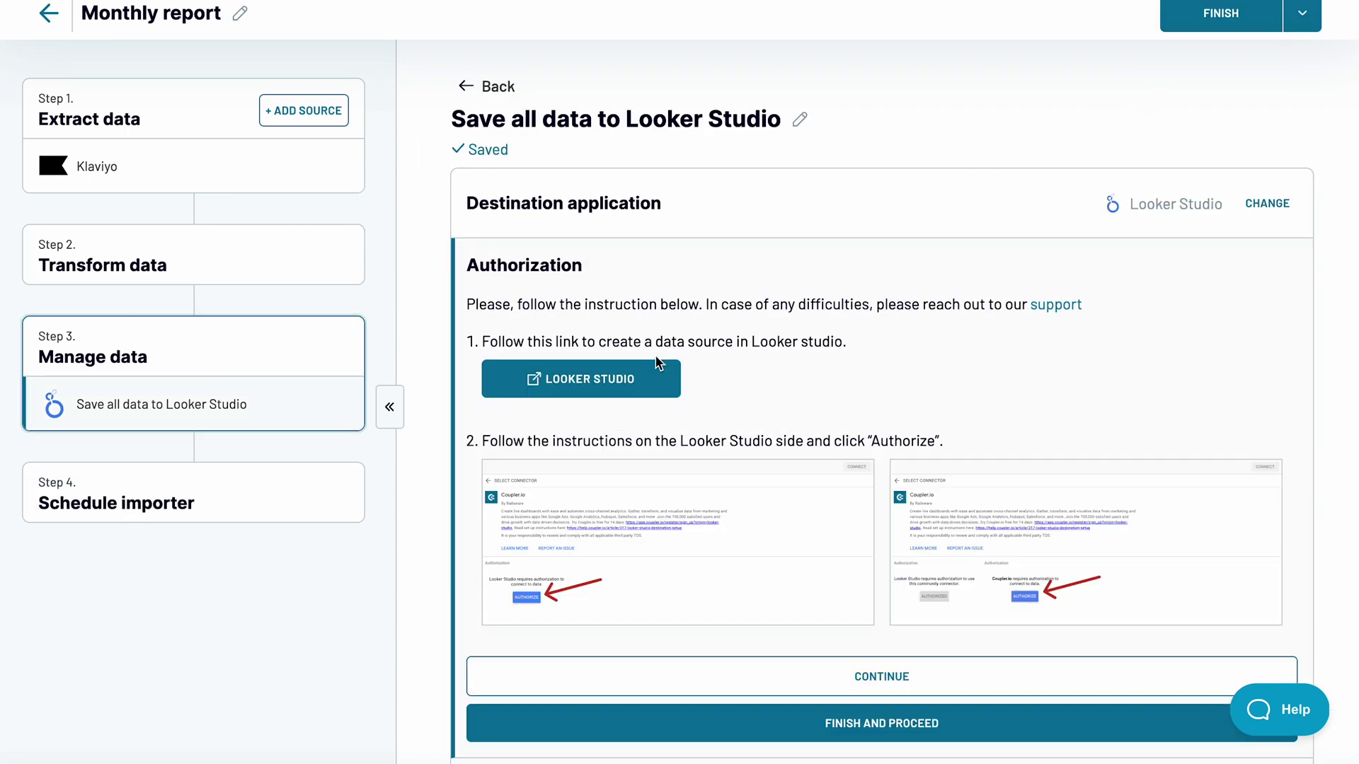
- Authorize the Coupler.io connector in Looker Studio with the Google account and connect the data source
click(658, 375)
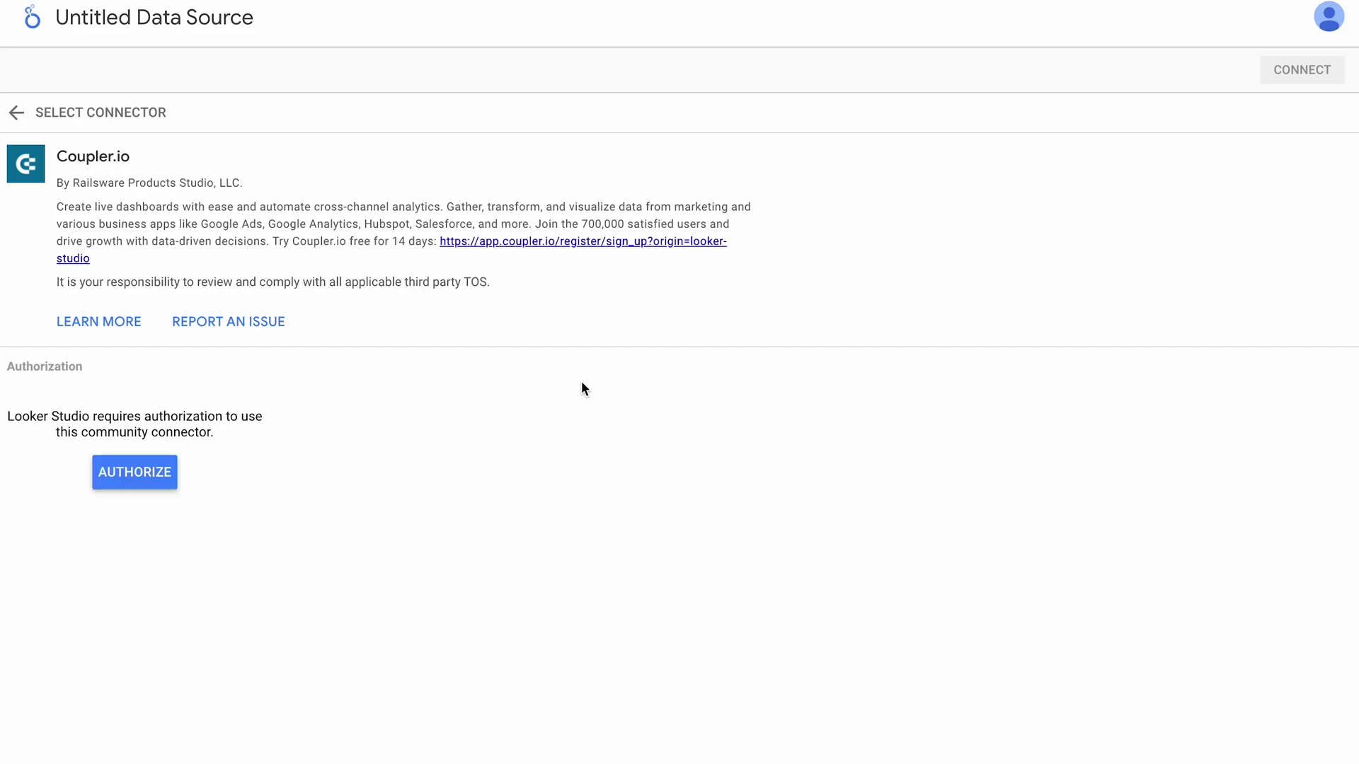
click(171, 475)
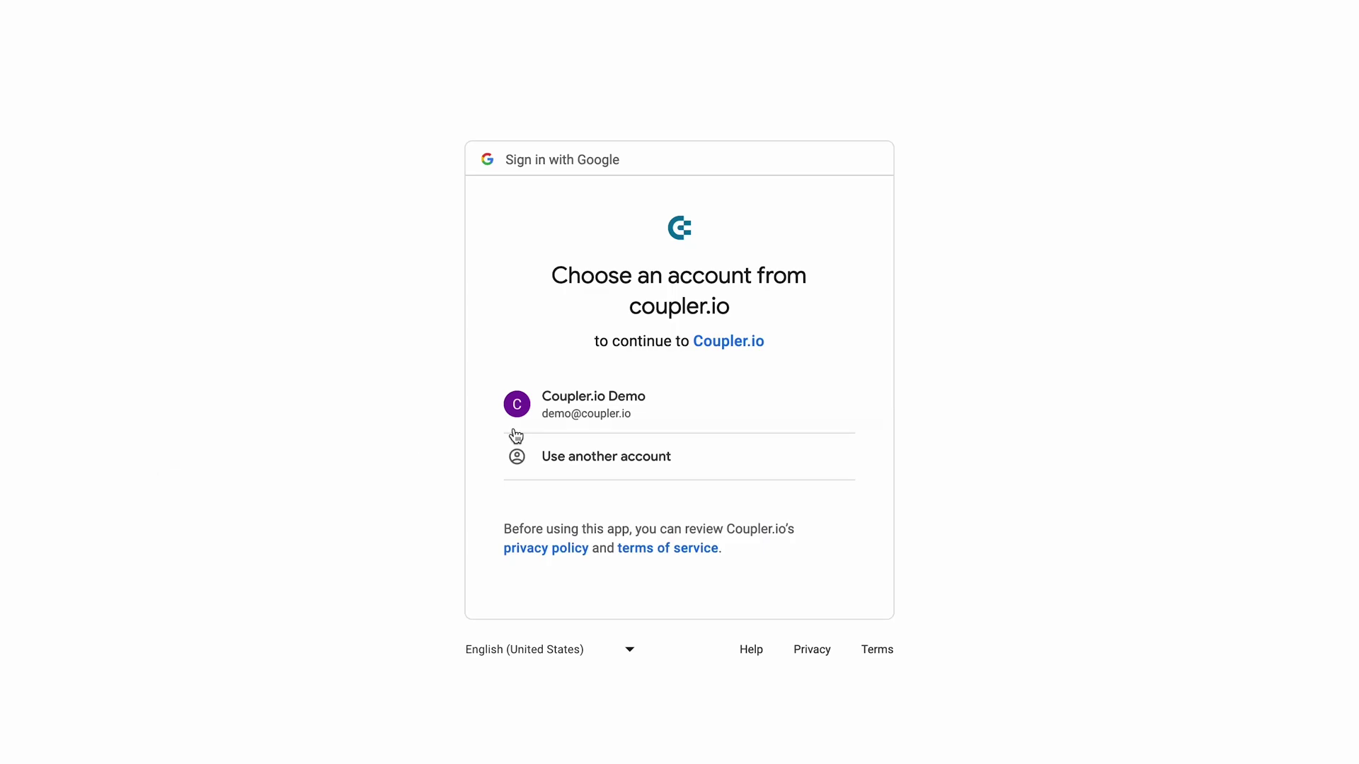
click(550, 415)
click(763, 605)
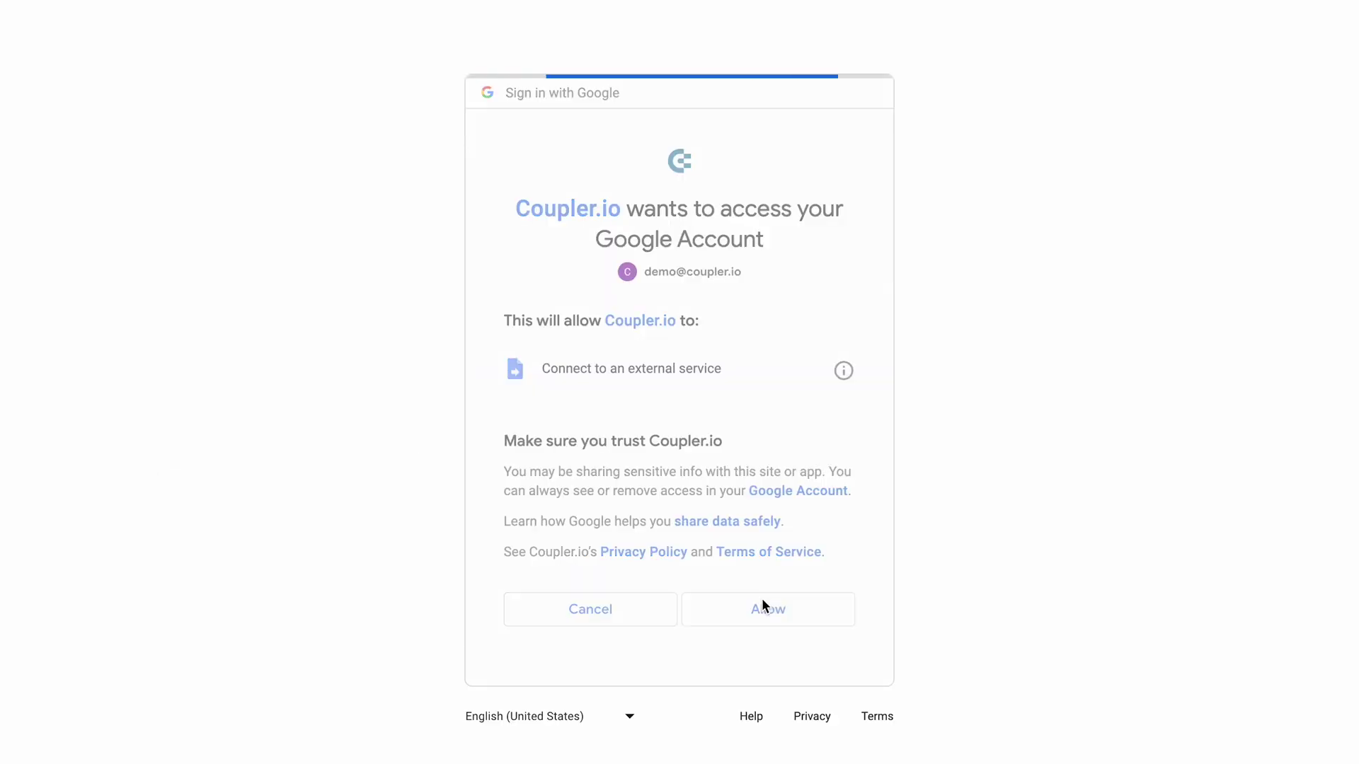
click(438, 484)
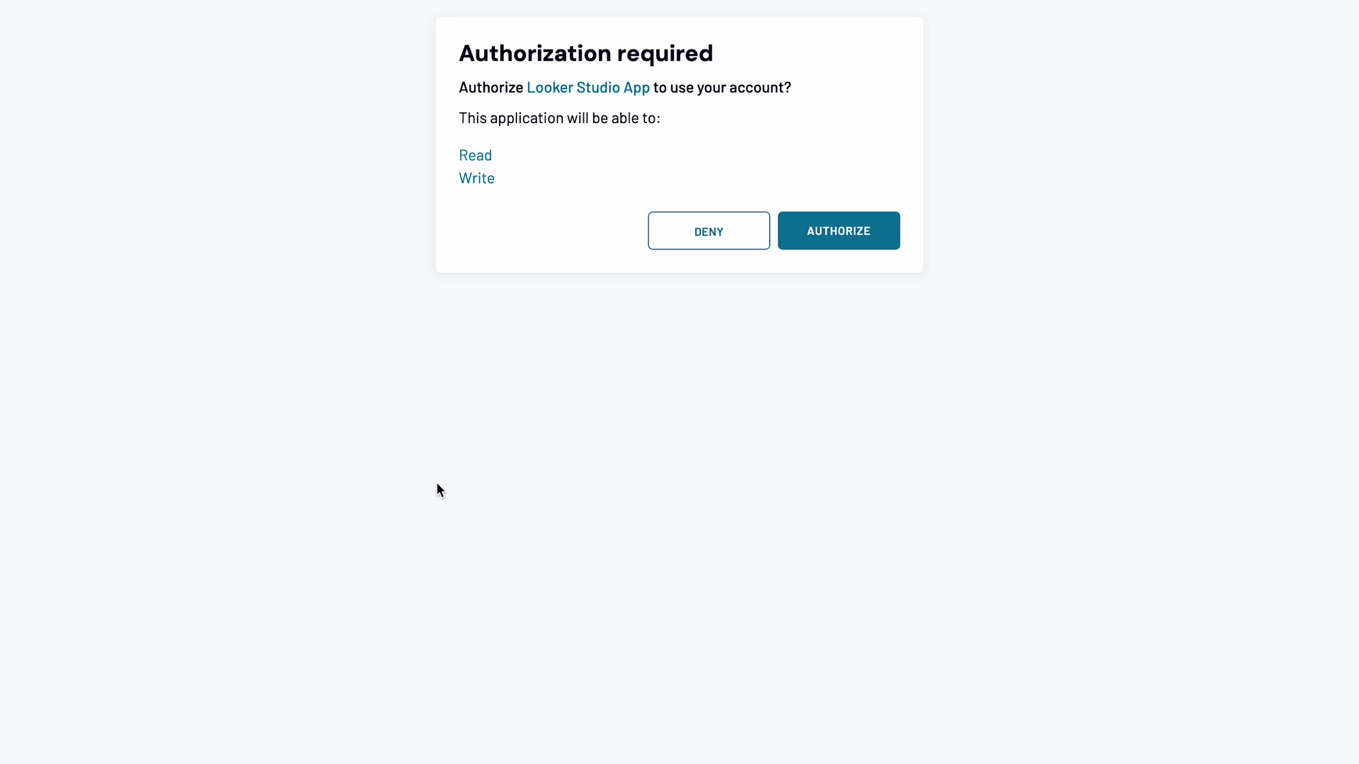
click(830, 244)
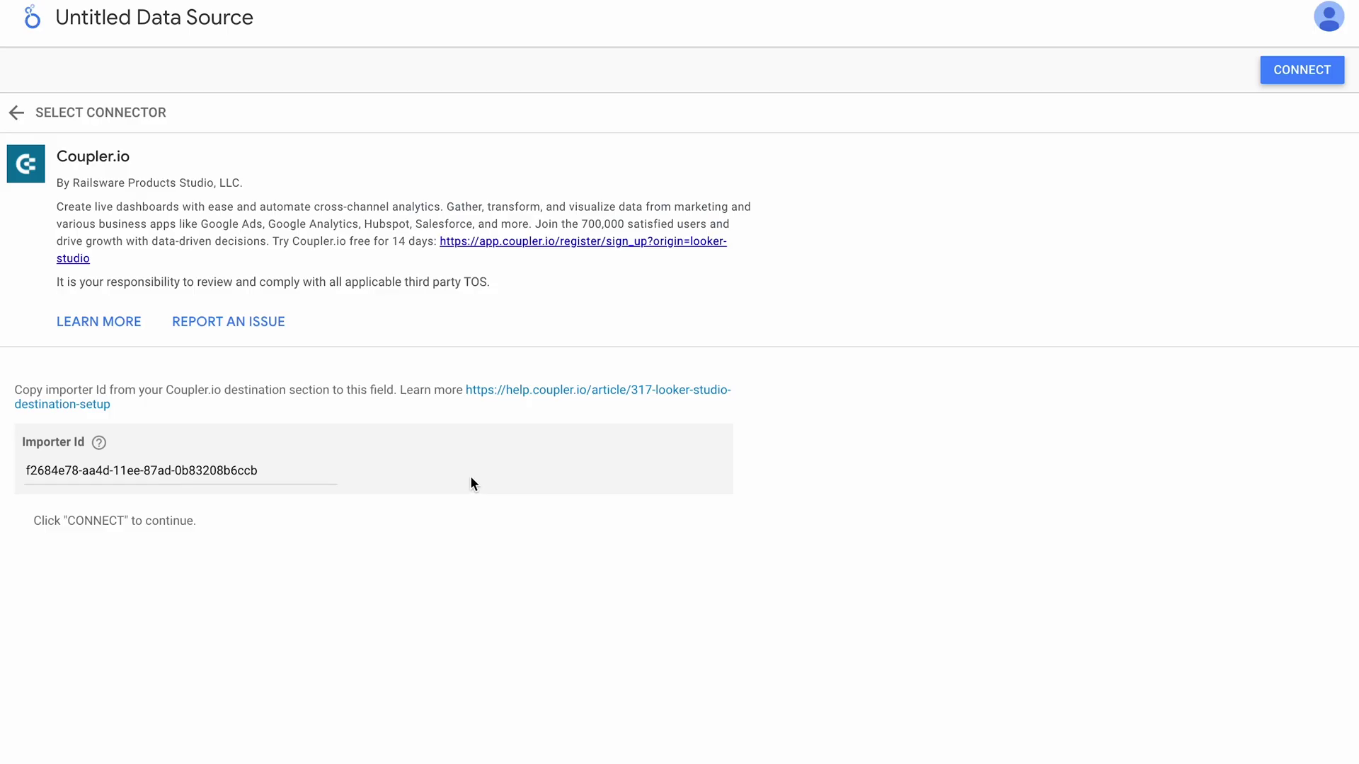
click(1268, 80)
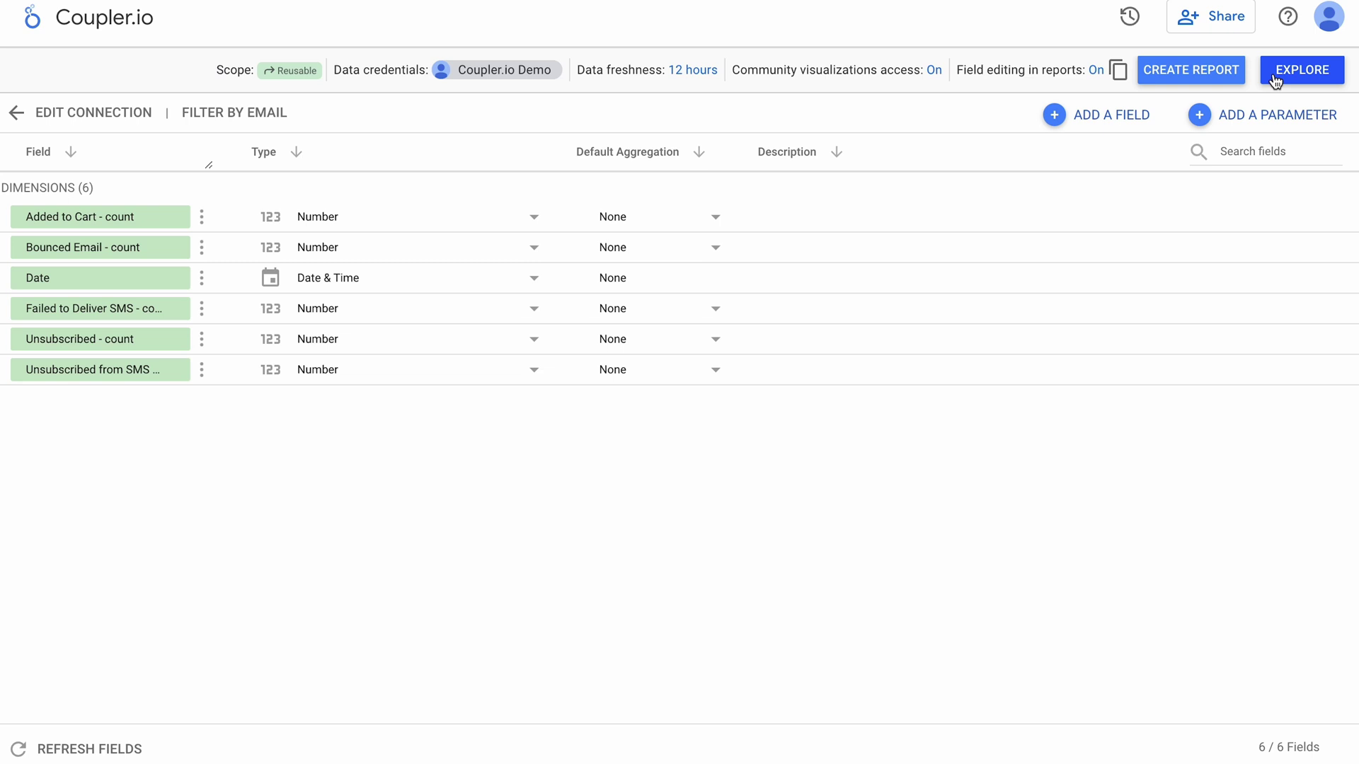
- Create a new Looker Studio report and add the Coupler.io data to it as a table
click(1210, 81)
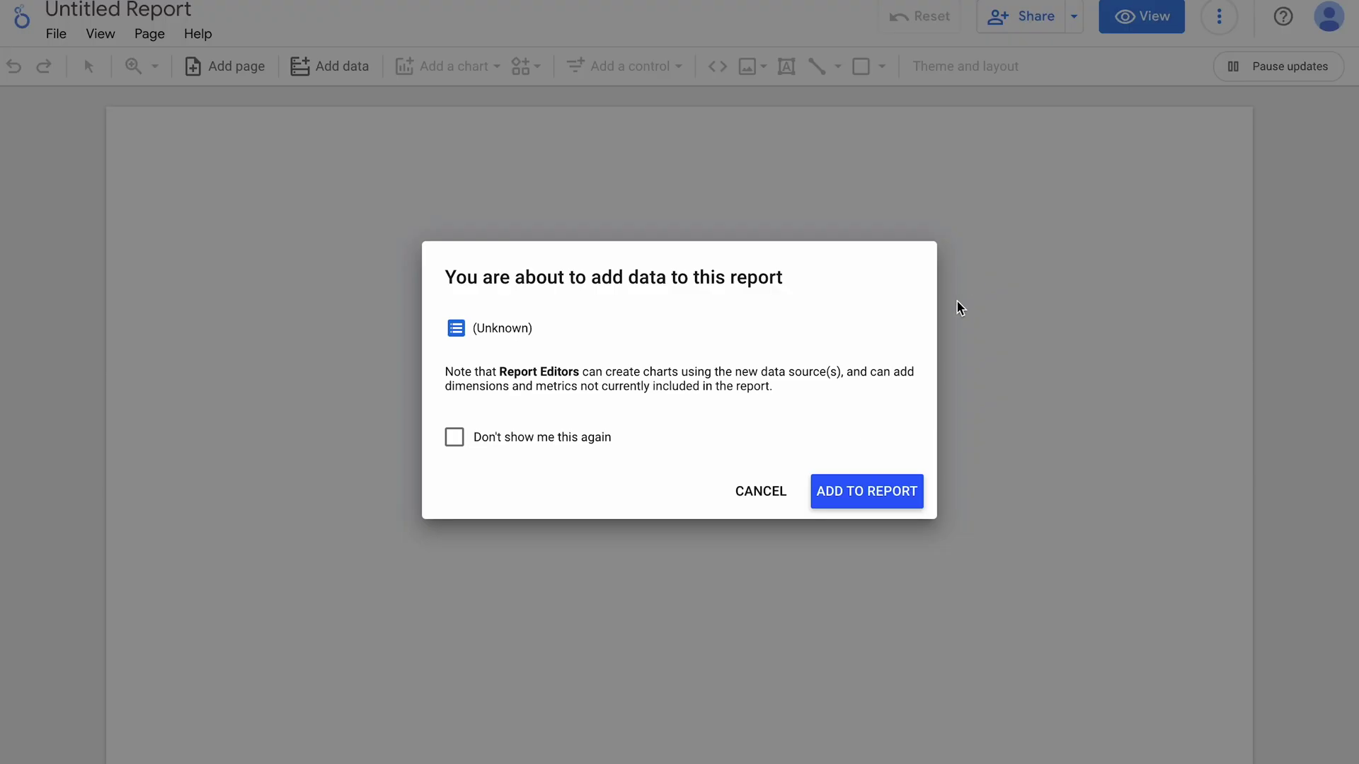
click(853, 494)
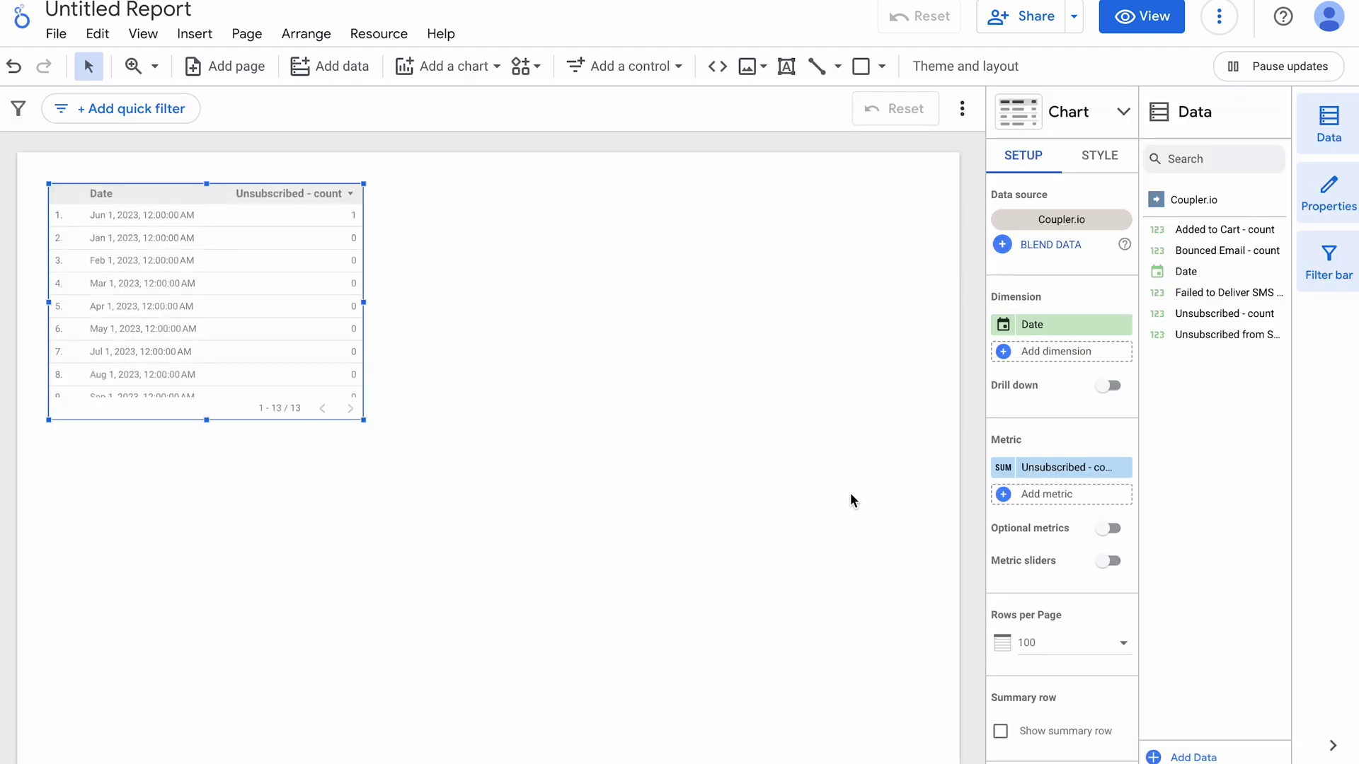